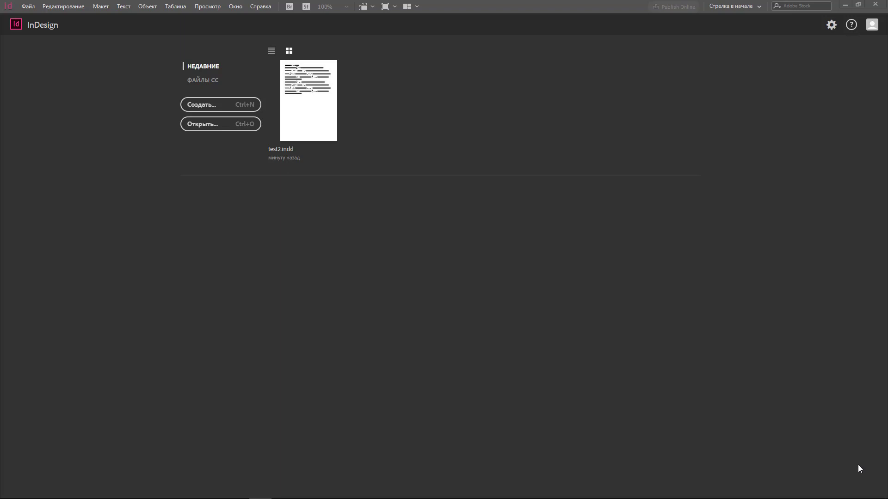
# Switch to the browser and open the English Download page of the MT-Script website.
pyautogui.hotkey('alt', 'Tab')
pyautogui.hotkey('alt', 'Tab')
pyautogui.hotkey('alt', 'Tab')
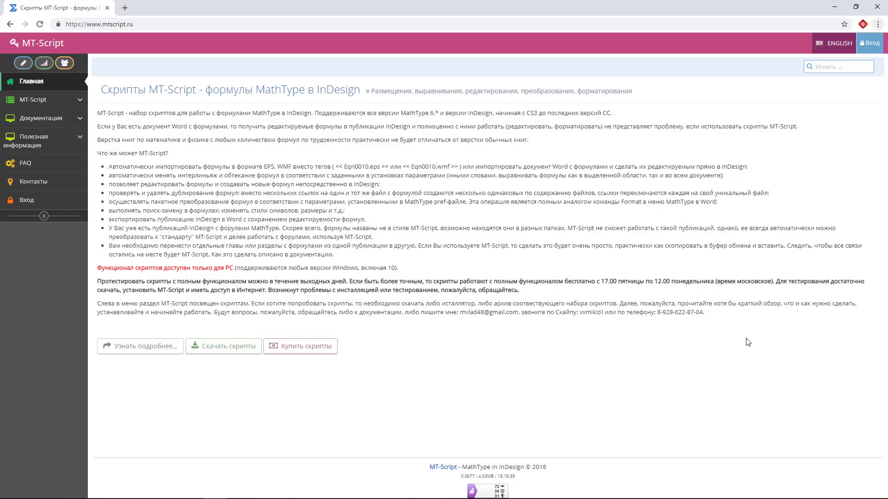
pyautogui.click(838, 44)
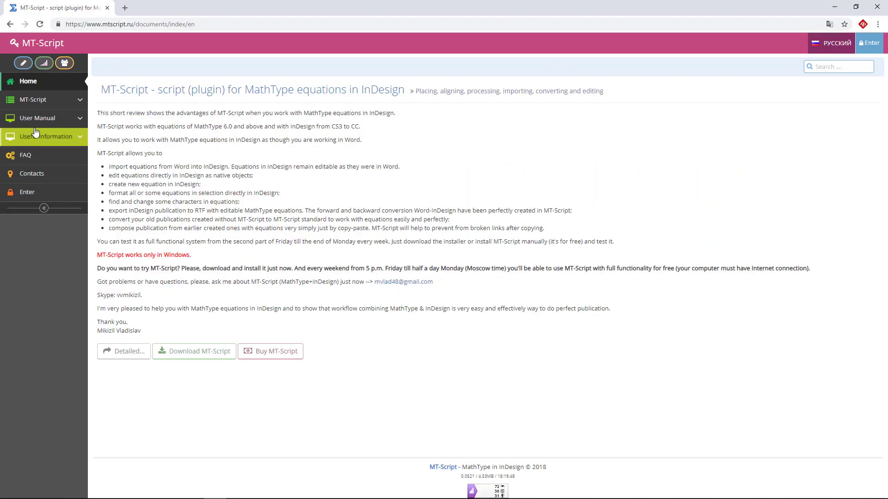
pyautogui.click(35, 99)
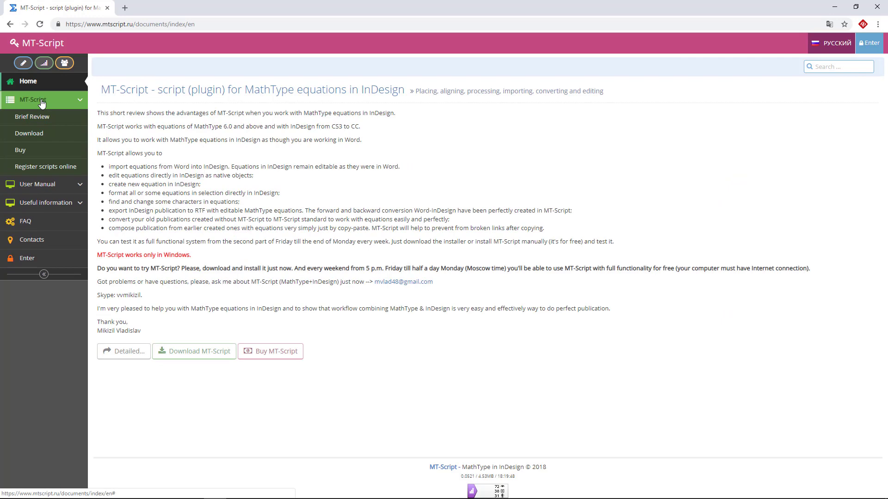
pyautogui.click(39, 135)
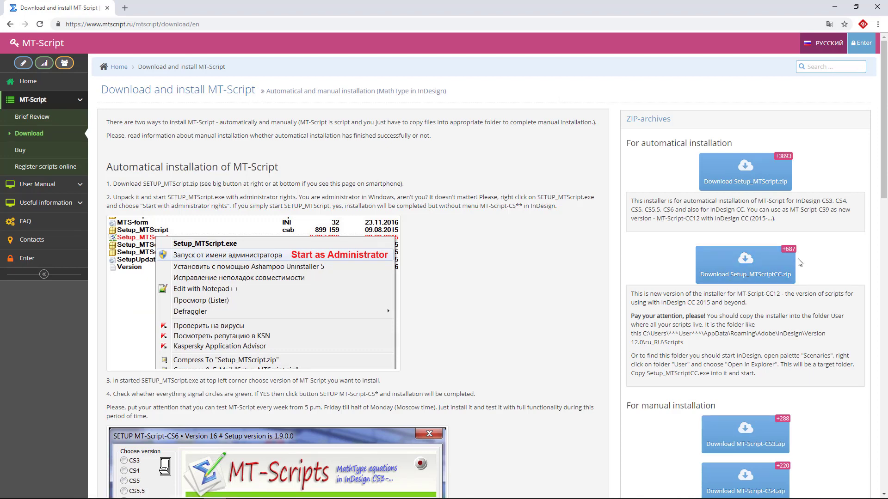
# Download Setup_MTScriptCC.zip for automatic installation and open the downloaded archive.
pyautogui.click(755, 264)
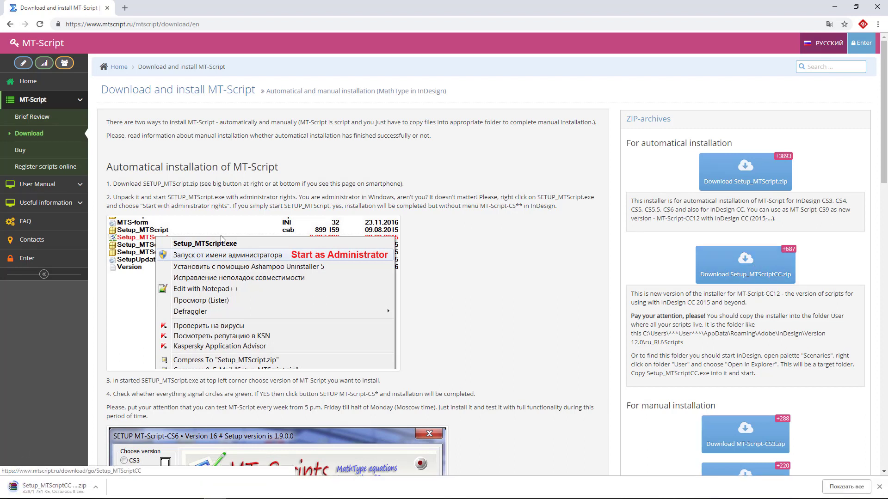
pyautogui.click(56, 488)
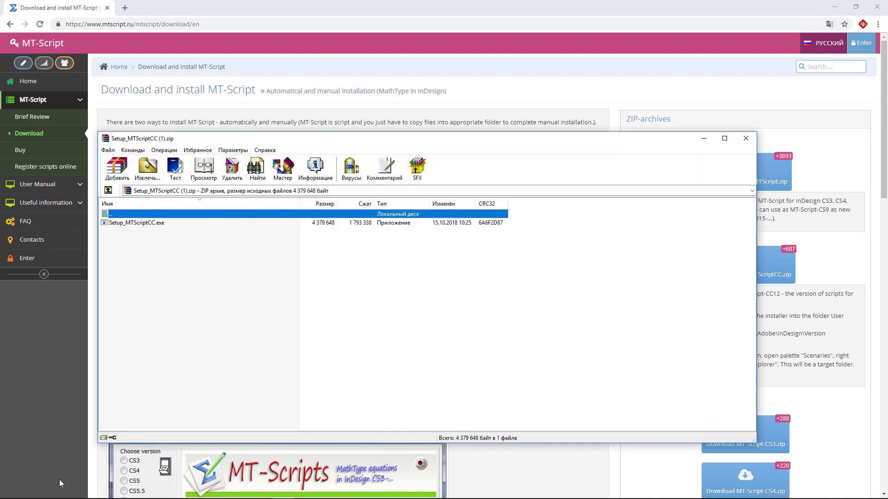
pyautogui.moveTo(307, 143); pyautogui.dragTo(733, 143)
# Switch to InDesign and open the recent document test2.indd without updating its modified links.
pyautogui.click(834, 6)
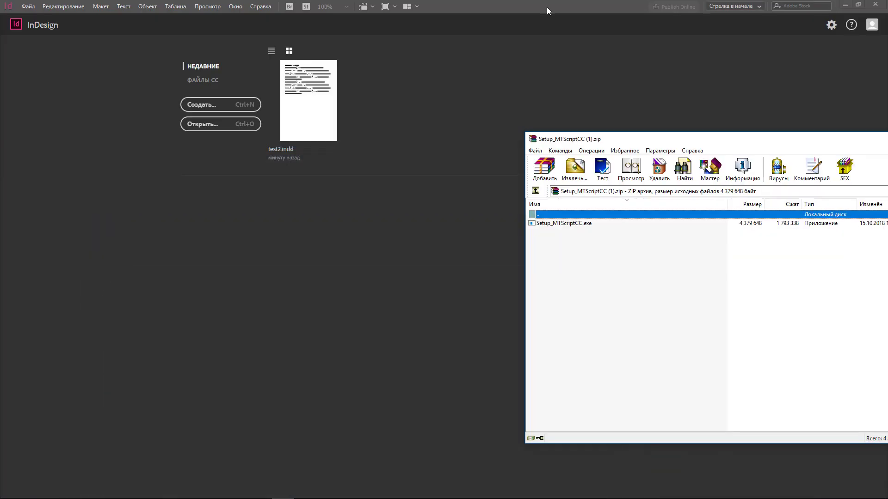
pyautogui.moveTo(715, 141); pyautogui.dragTo(745, 207)
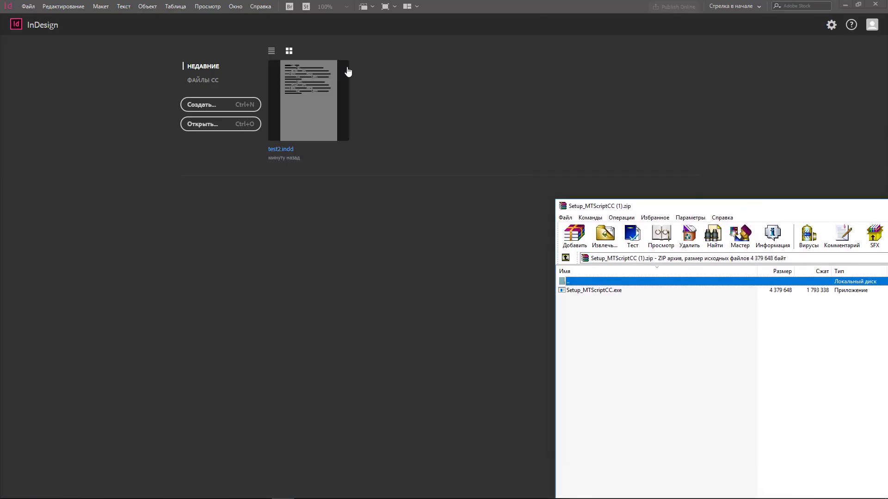
pyautogui.doubleClick(309, 82)
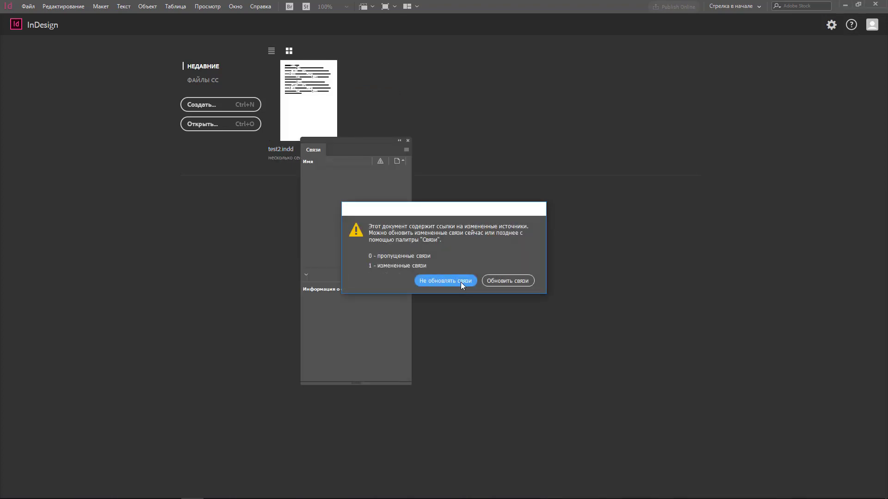
pyautogui.click(461, 281)
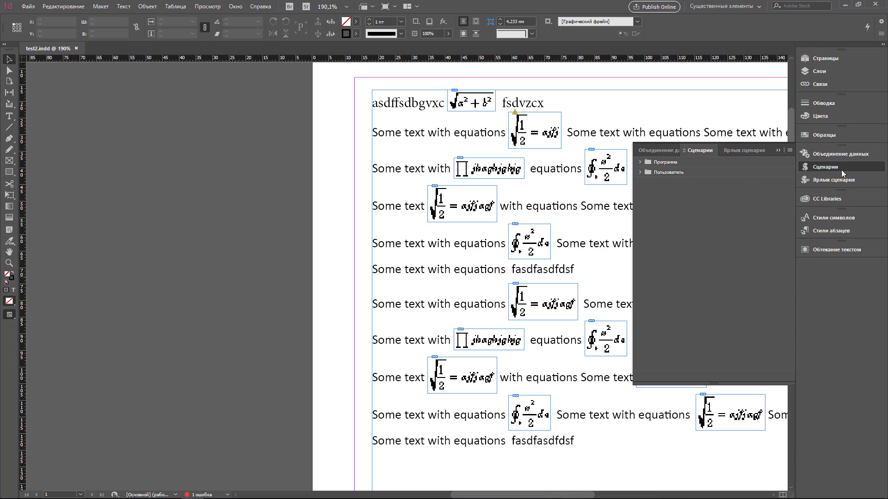
# Show the user scripts folder (Пользователь) in Windows Explorer from the list of scripts.
pyautogui.click(641, 172)
pyautogui.rightClick(665, 171)
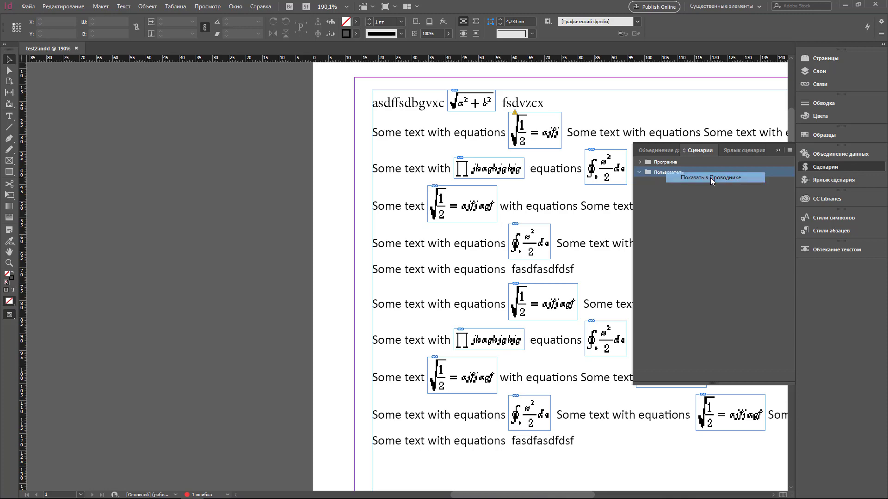
pyautogui.click(710, 178)
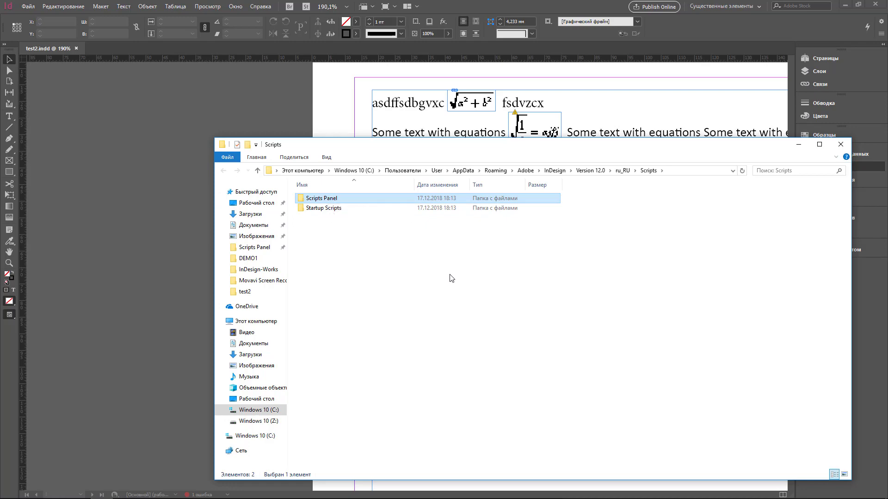
# Extract Setup_MTScriptCC.exe from the downloaded archive into InDesign's Scripts folder.
pyautogui.hotkey('alt', 'Tab')
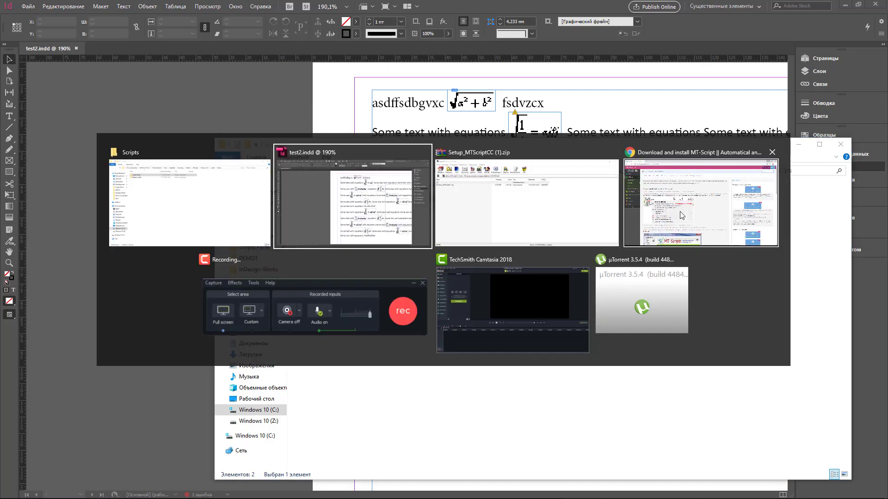
pyautogui.click(531, 209)
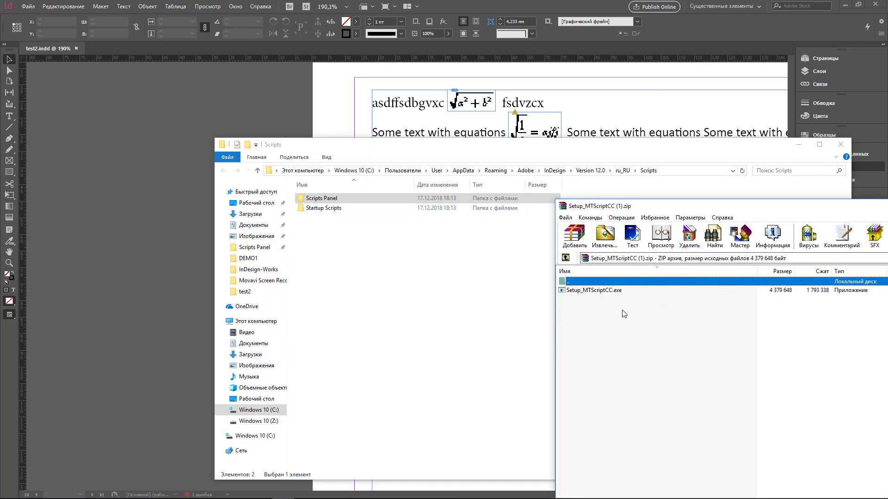
pyautogui.click(593, 291)
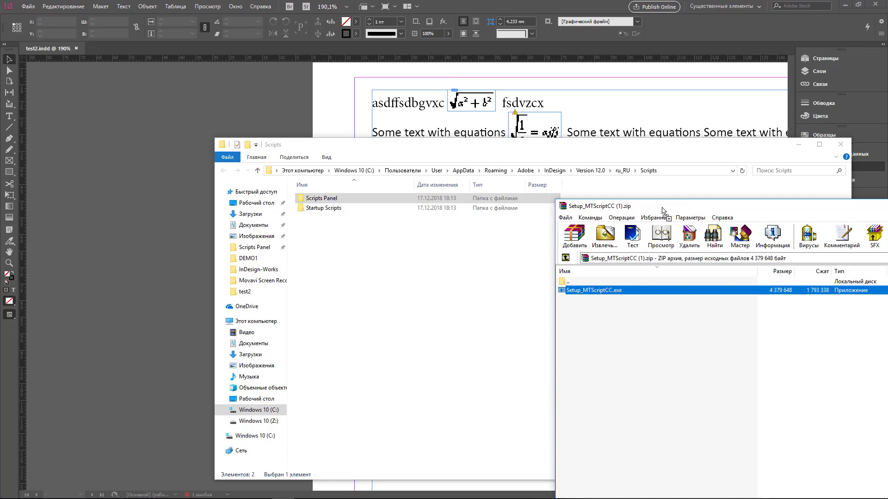
pyautogui.moveTo(663, 208); pyautogui.dragTo(708, 227)
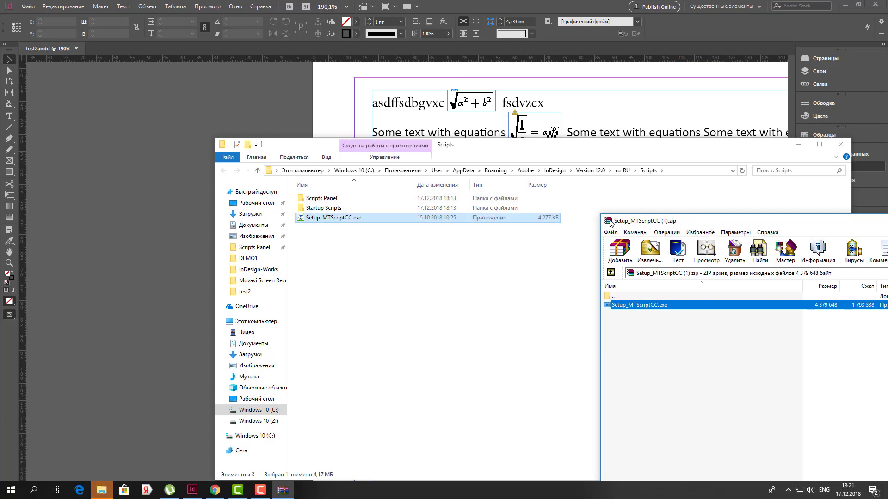
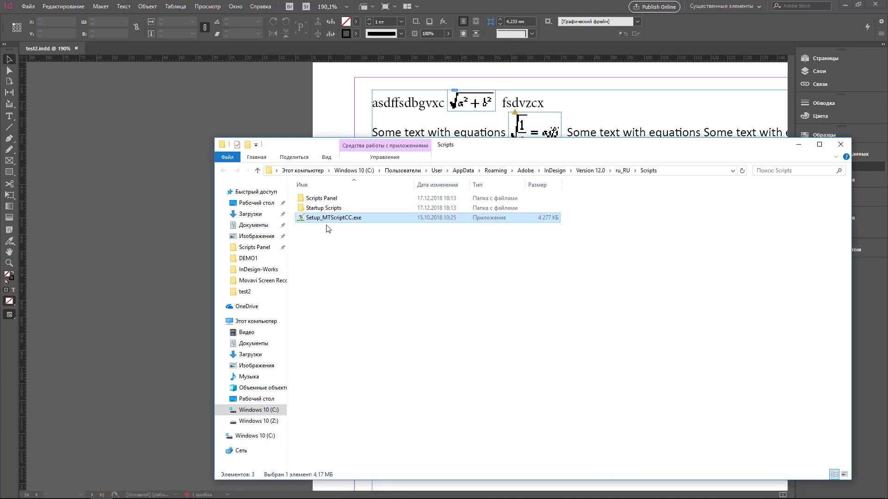
# Run Setup_MTScriptCC.exe, install MT-Script-CC12 for version InD2017-12, and close the installer.
pyautogui.doubleClick(326, 219)
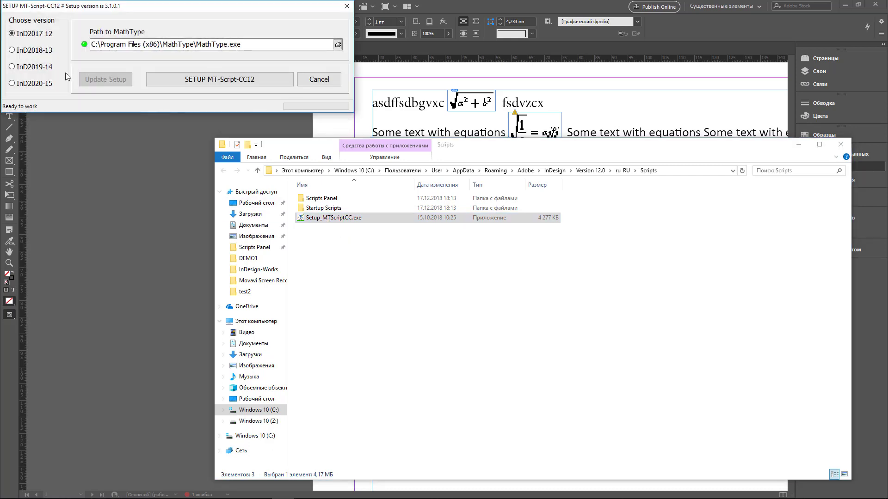
pyautogui.moveTo(145, 7); pyautogui.dragTo(199, 37)
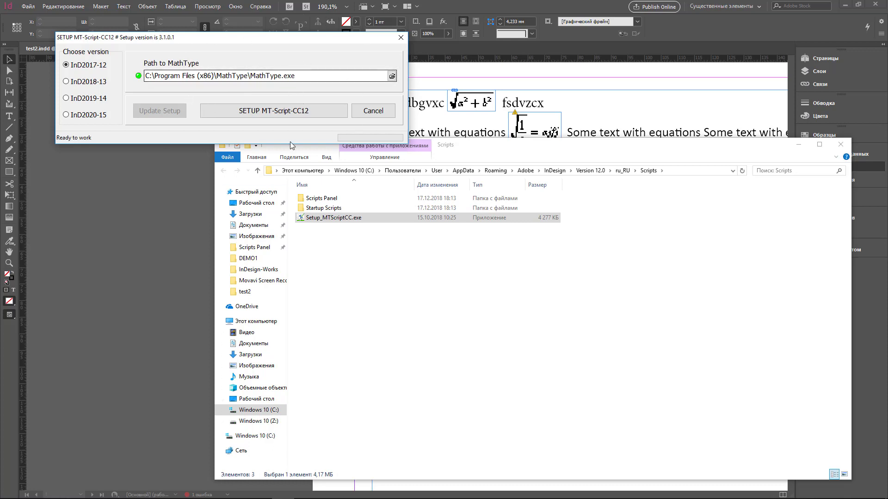
pyautogui.click(273, 110)
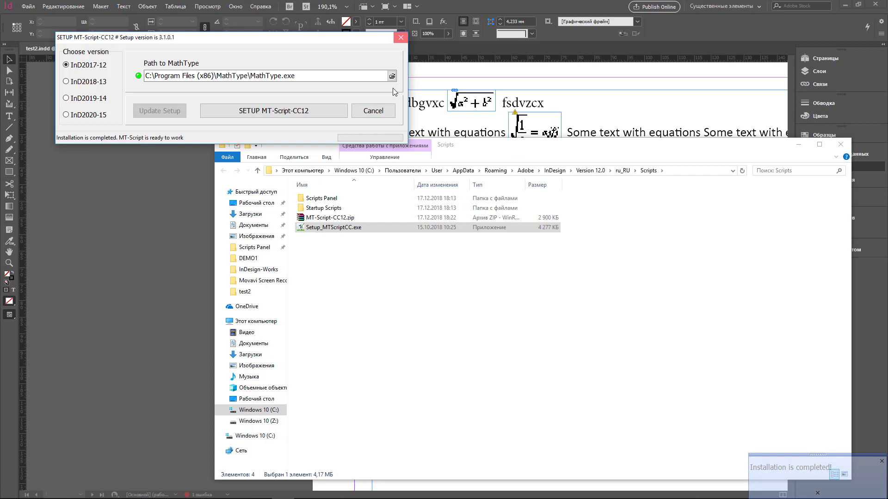
pyautogui.click(373, 110)
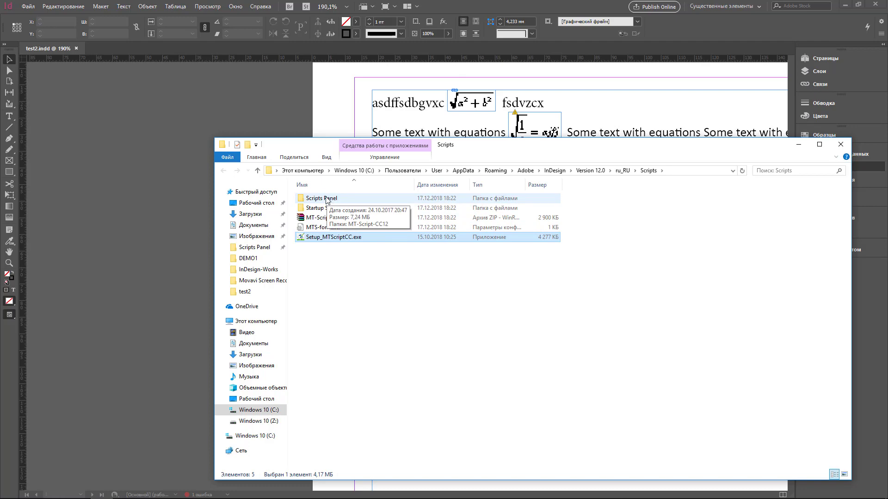
# Restart InDesign and dismiss the MT-Script notice at startup.
pyautogui.click(267, 93)
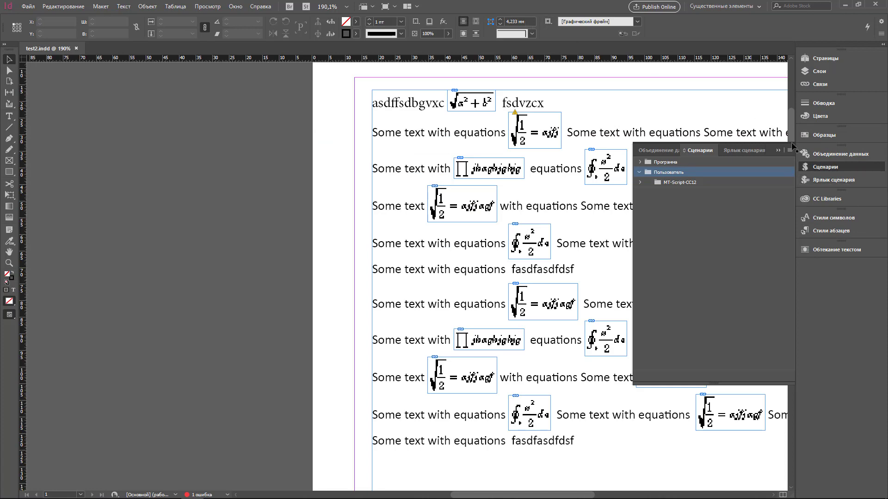
pyautogui.click(875, 4)
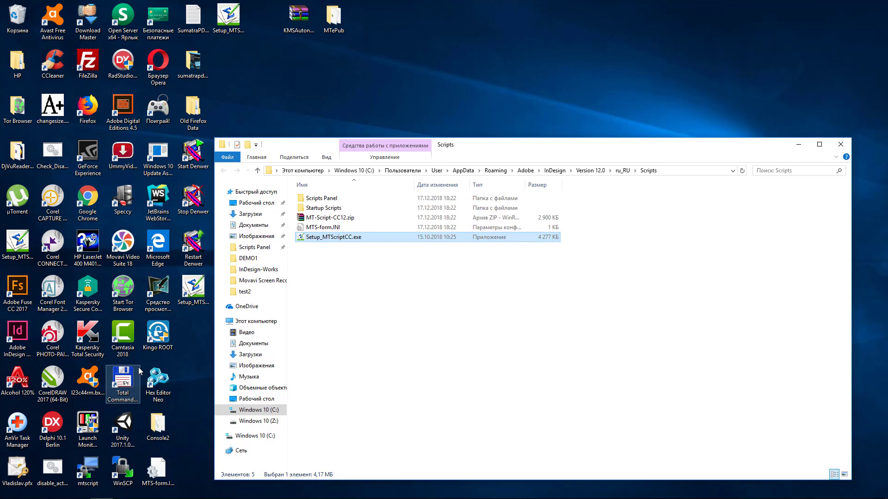
pyautogui.doubleClick(18, 332)
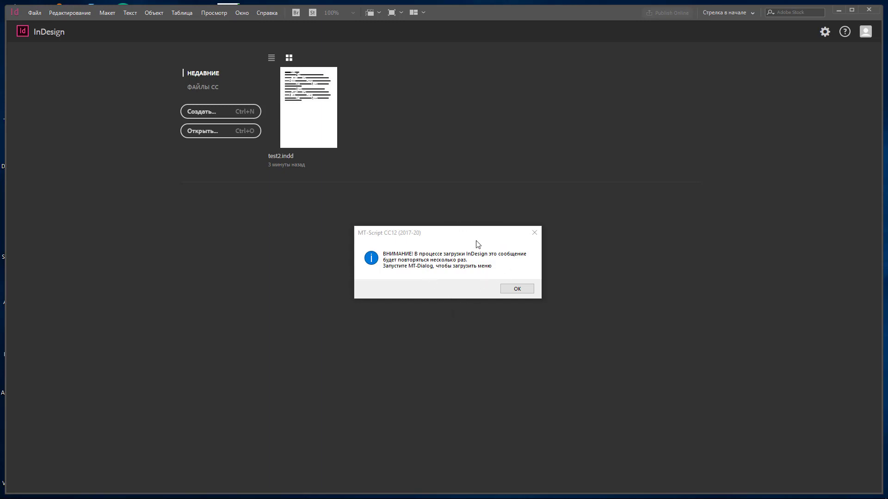
pyautogui.click(523, 289)
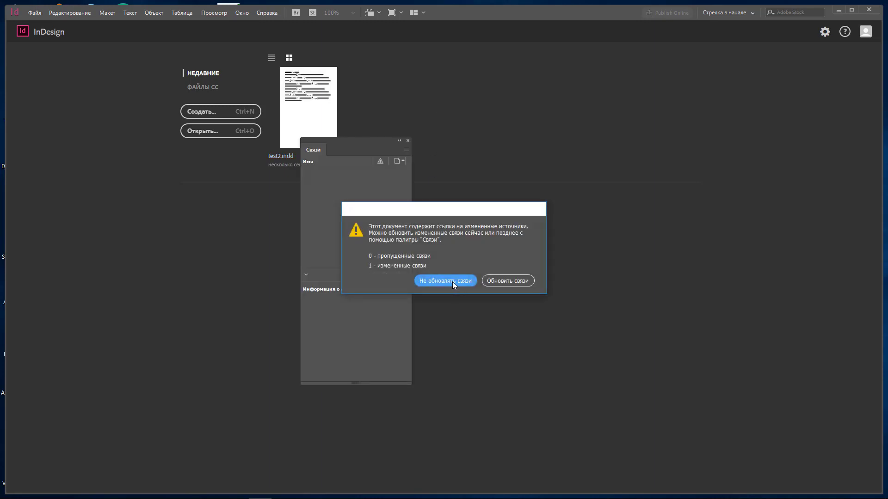
# Update the modified links while opening test2.indd, and expand the MT-Script-CC12 folder among the user scripts.
pyautogui.click(509, 276)
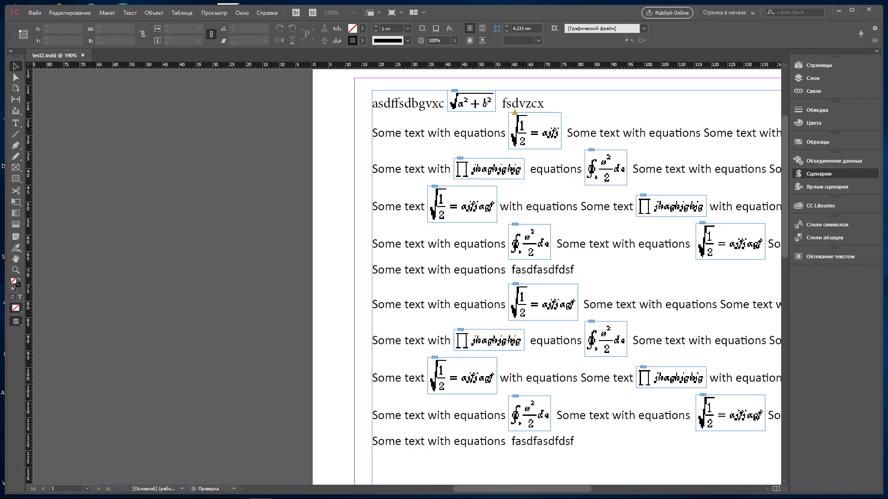
pyautogui.click(818, 174)
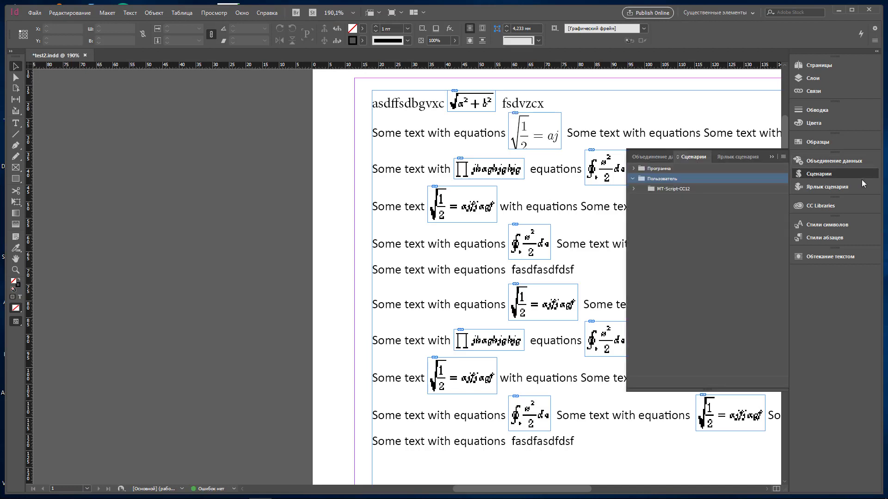
pyautogui.doubleClick(687, 188)
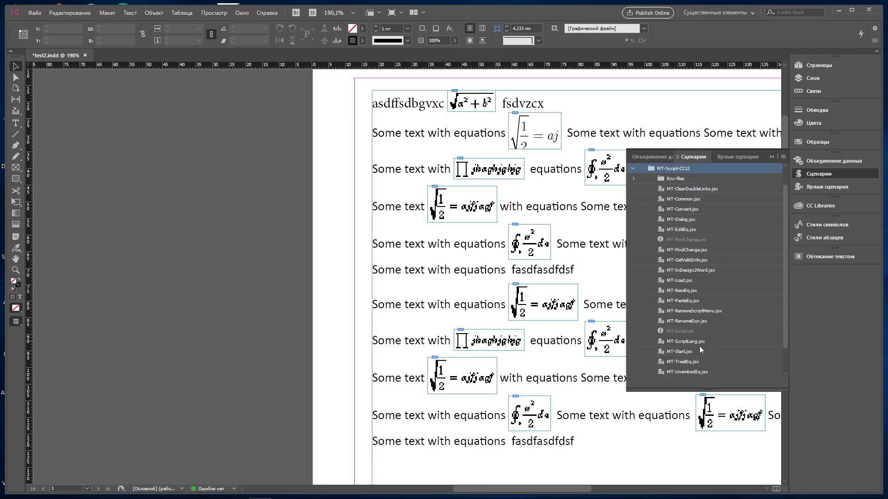
# Run the MT-Dialog.jsx script and accept its preset parameters.
pyautogui.click(682, 220)
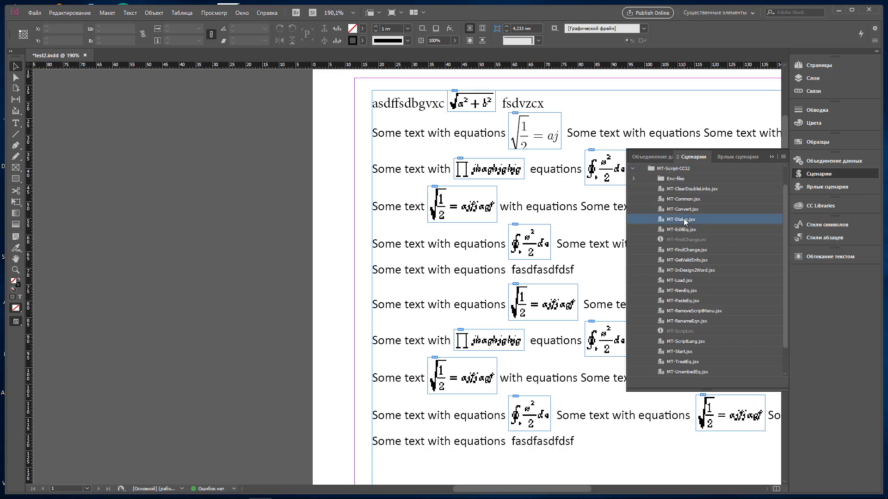
pyautogui.doubleClick(684, 222)
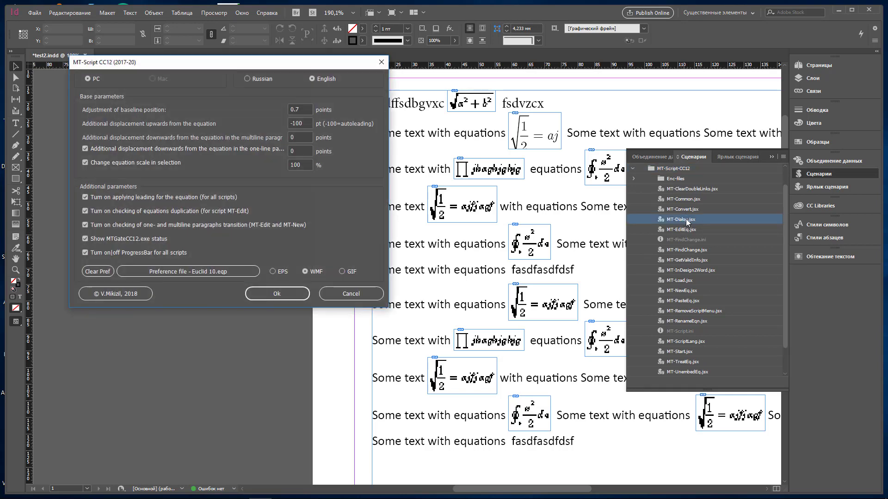
pyautogui.click(280, 292)
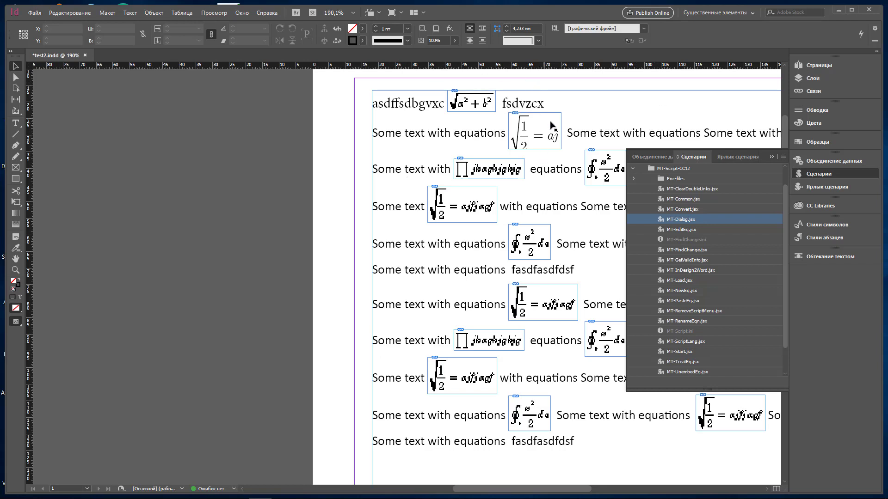
pyautogui.click(542, 137)
pyautogui.click(266, 14)
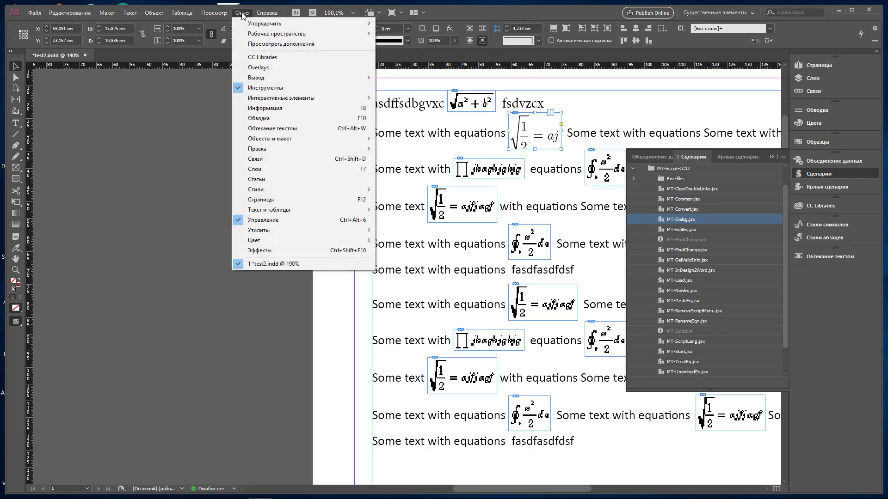
pyautogui.click(301, 171)
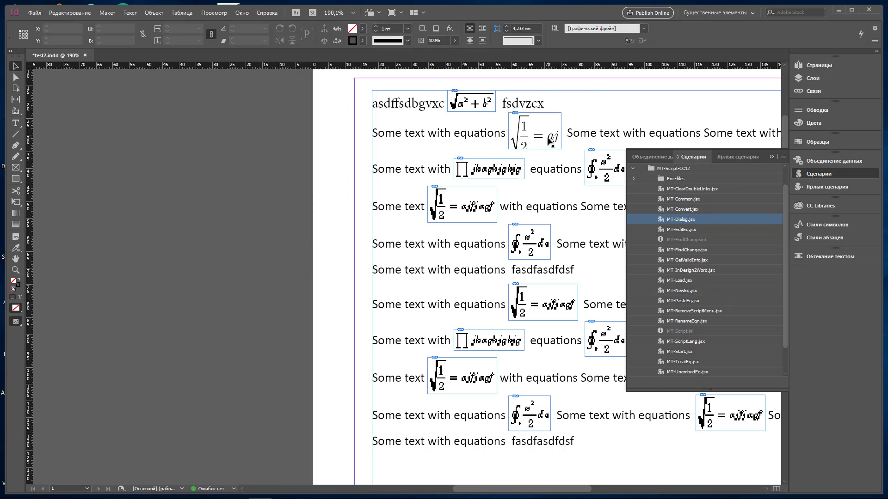
# Edit the second text line's equation with the MT-EditEq.jsx script, append "dvczxcvz" in MathType, and save it back to the document.
pyautogui.click(549, 116)
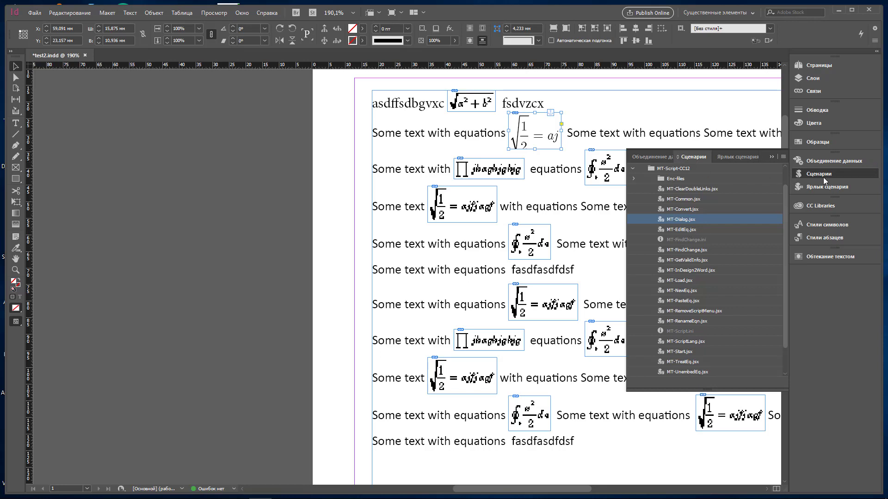
pyautogui.doubleClick(683, 231)
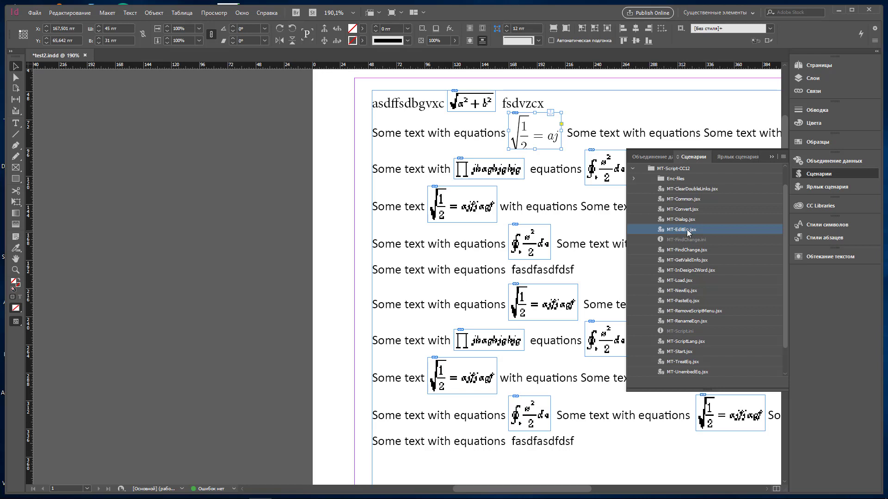
pyautogui.moveTo(705, 498)
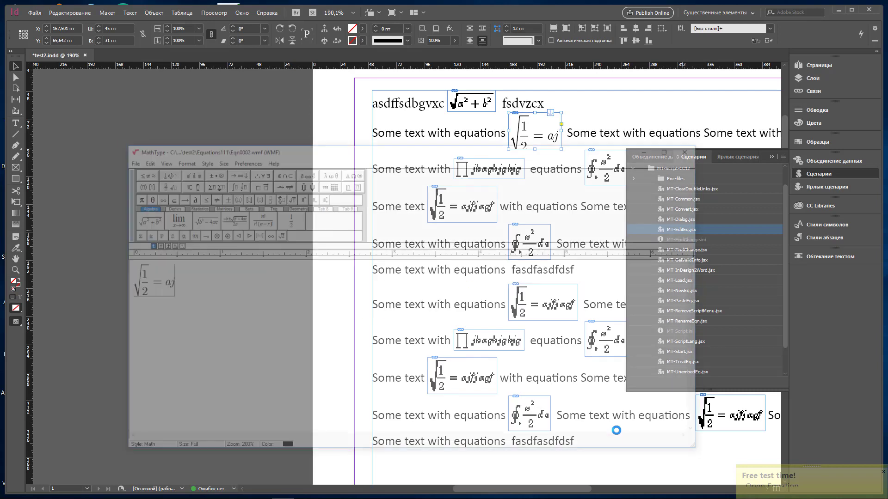
pyautogui.write('dvczxcvz')
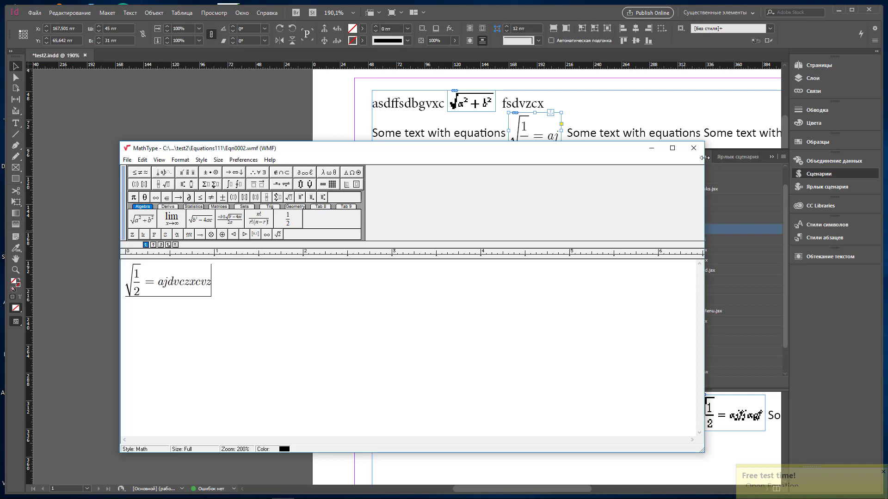
pyautogui.click(693, 148)
pyautogui.click(429, 291)
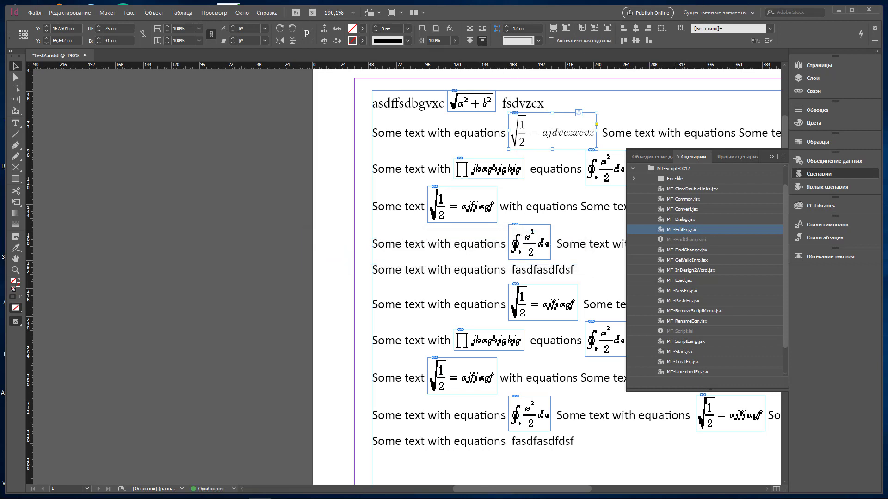
# Restart InDesign, saving the changes to test2.indd on exit, and reopen test2.indd from the recent files.
pyautogui.click(868, 11)
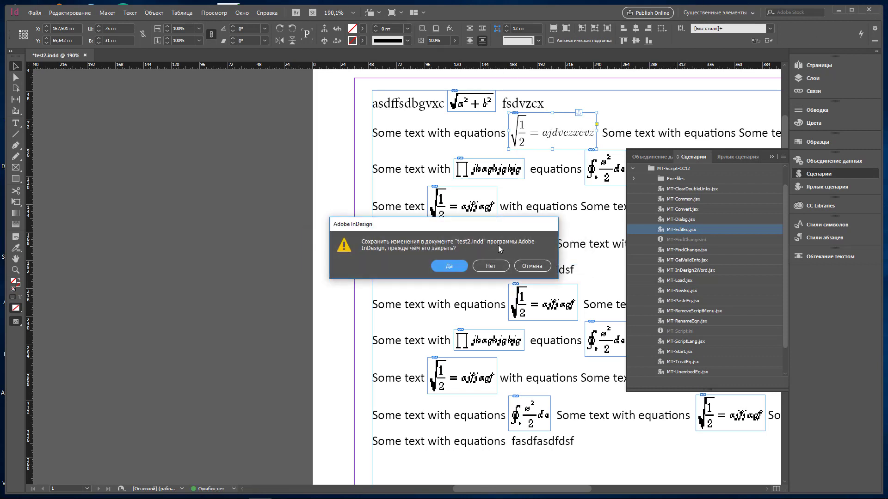
pyautogui.click(451, 267)
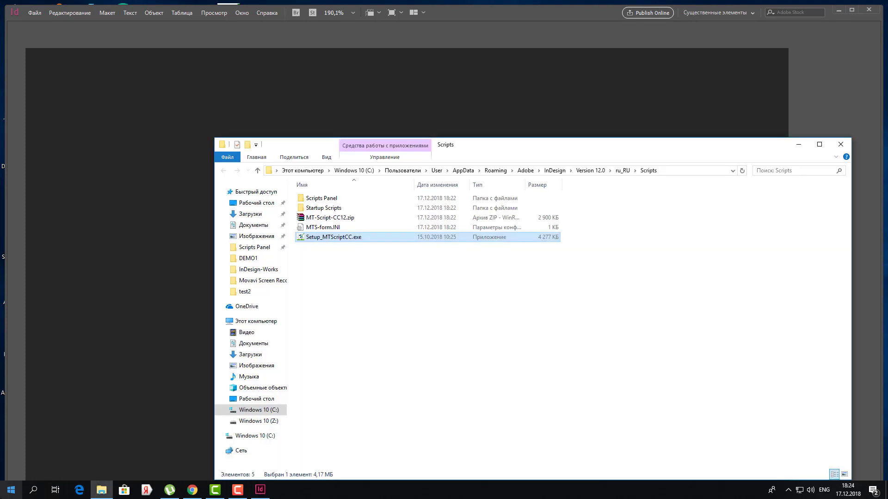
pyautogui.click(11, 336)
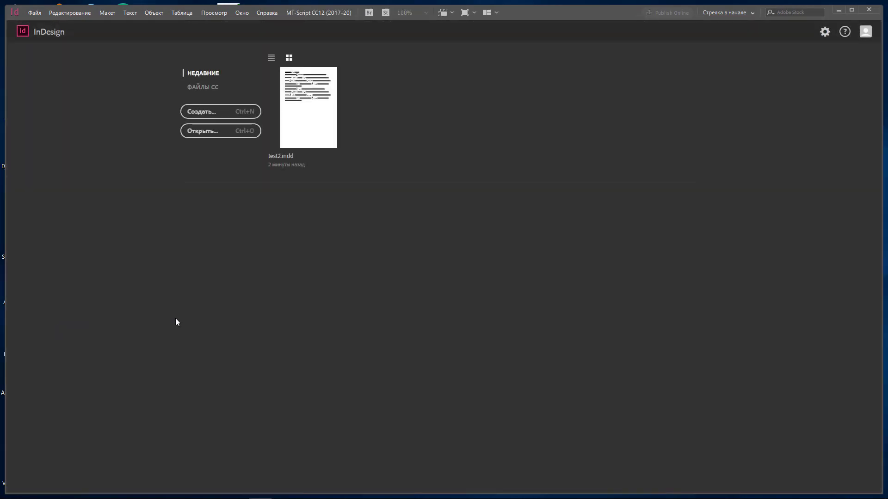
pyautogui.click(324, 89)
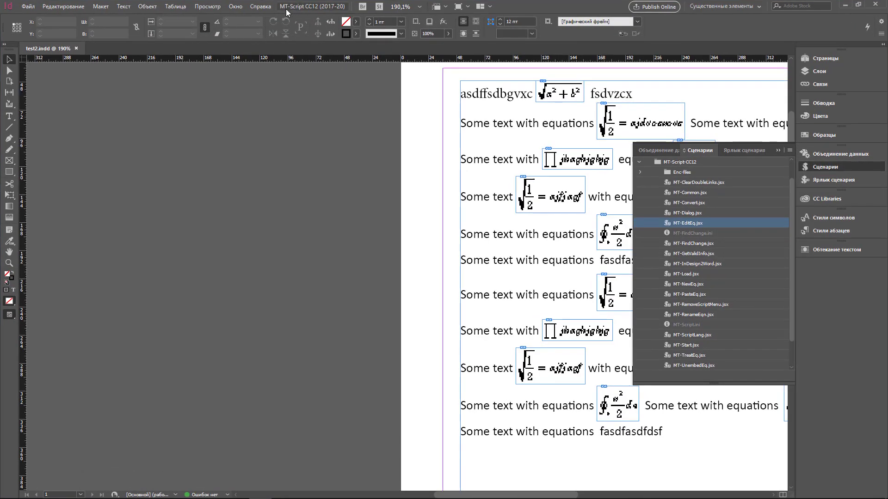
# Review the equation commands that MT-Script CC12 (2017-20) adds to InDesign.
pyautogui.click(290, 5)
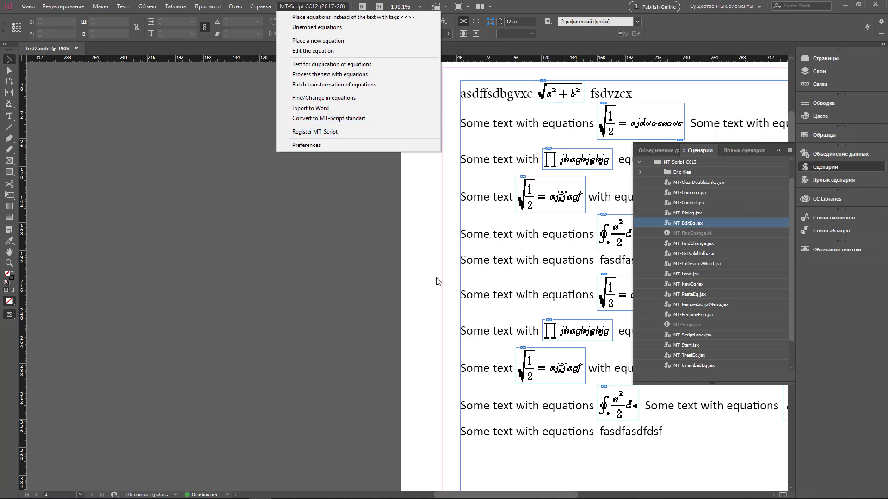
pyautogui.click(422, 293)
pyautogui.hscroll(5, 560, 277)
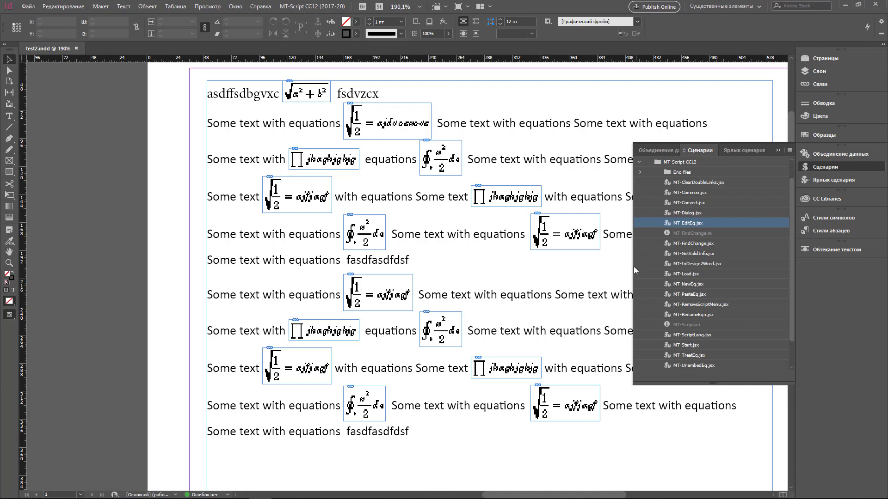
# Show the user scripts location in Explorer and delete the MT-Script-CC12 folder from Scripts Panel.
pyautogui.scroll(1, 754, 259)
pyautogui.scroll(1, 753, 257)
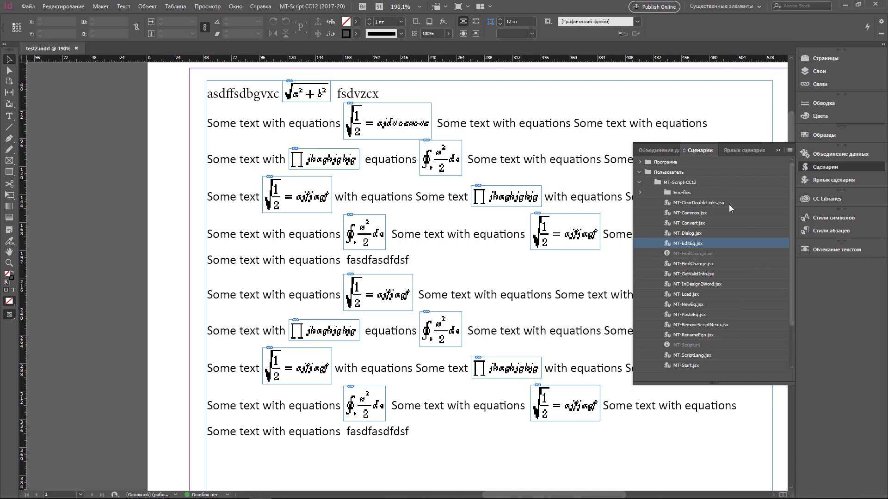
pyautogui.click(666, 173)
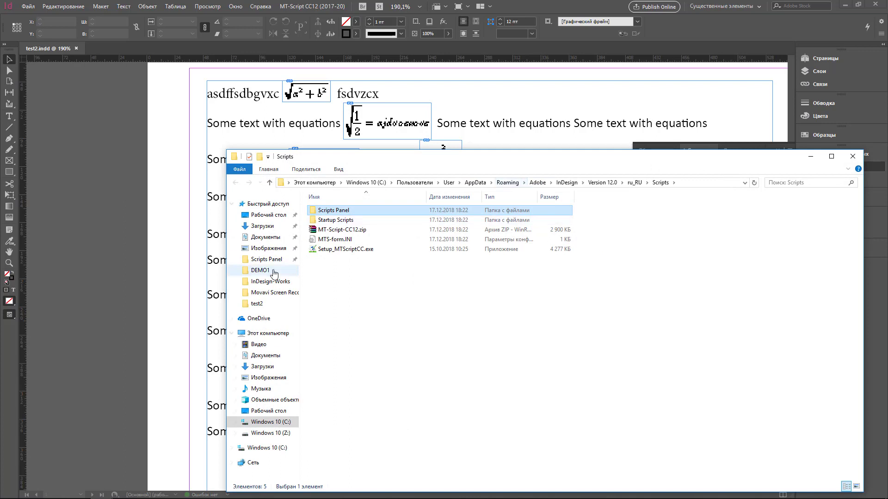
pyautogui.doubleClick(342, 212)
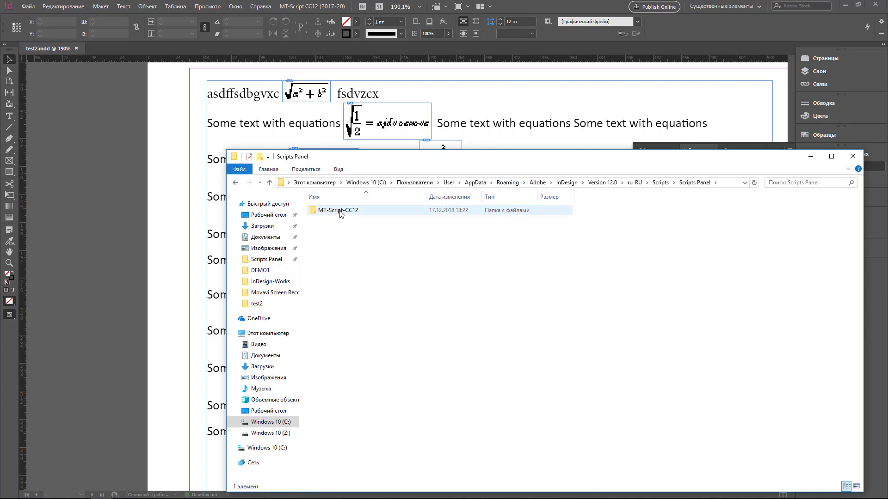
pyautogui.click(360, 216)
pyautogui.press('Delete')
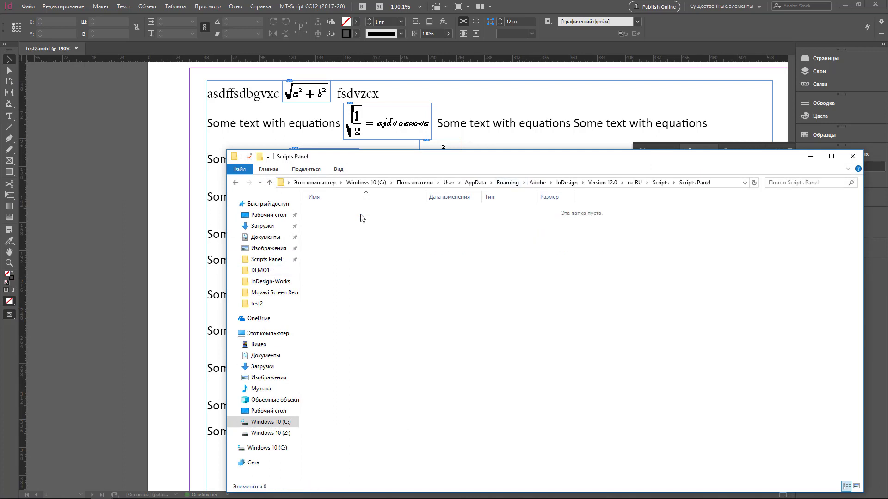
# Go back to the Scripts folder and delete the installed item inside Startup Scripts.
pyautogui.click(669, 182)
pyautogui.doubleClick(351, 221)
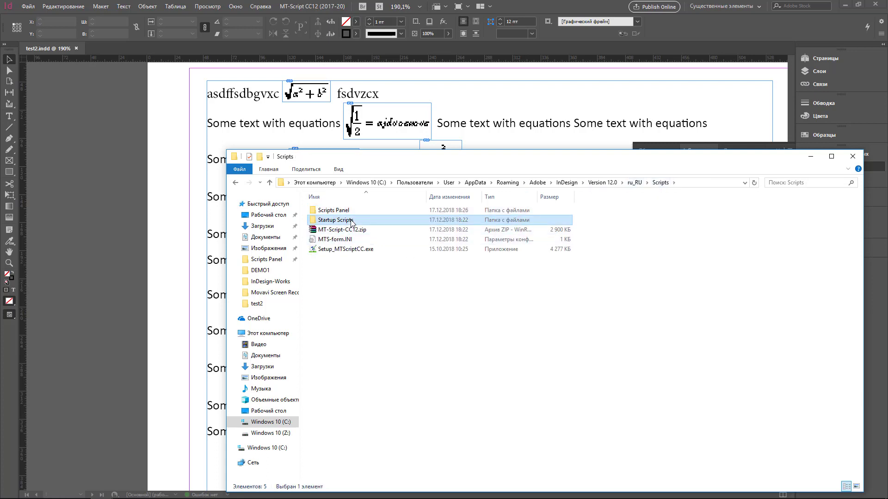
pyautogui.click(362, 214)
pyautogui.press('Delete')
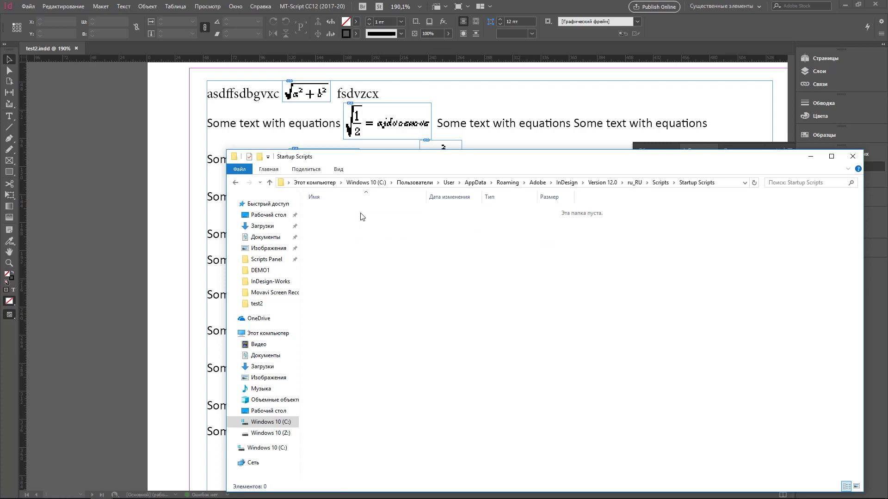
# Delete MT-Script-CC12.zip, MTS-form.INI and Setup_MTScriptCC.exe from the Scripts folder.
pyautogui.click(659, 183)
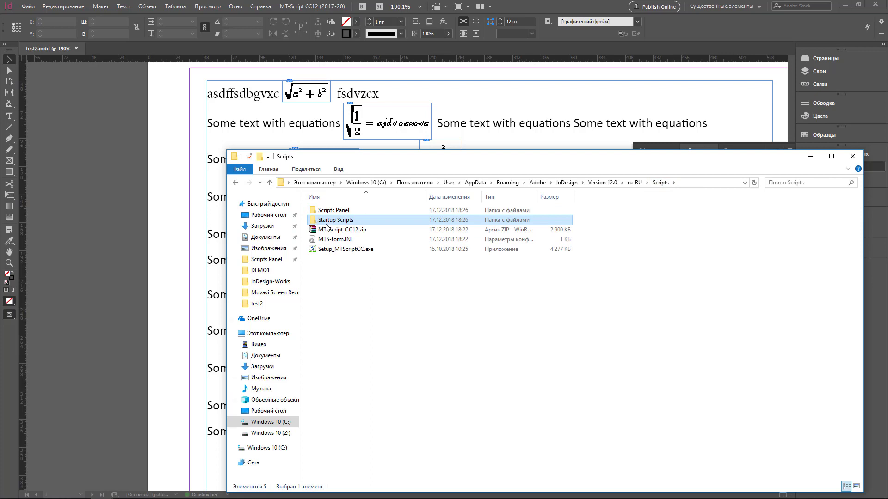
pyautogui.click(344, 231)
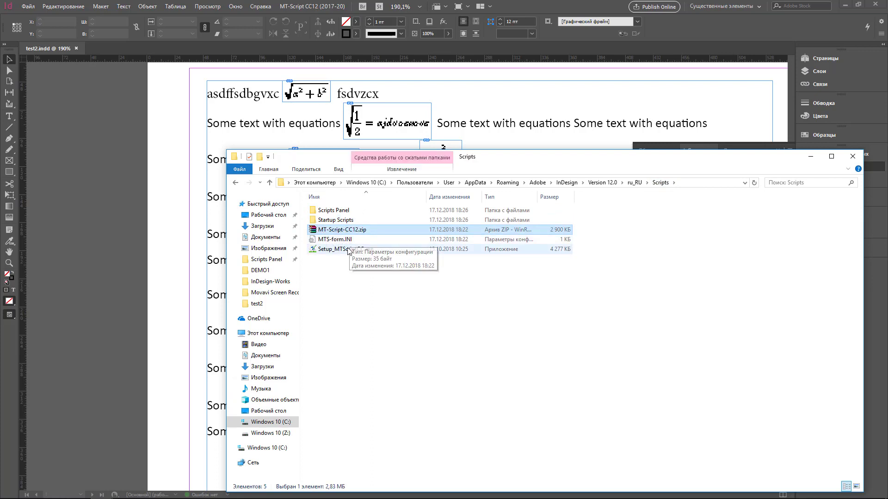
pyautogui.keyDown('shift'); pyautogui.click(348, 249); pyautogui.keyUp('shift')
pyautogui.press('Delete')
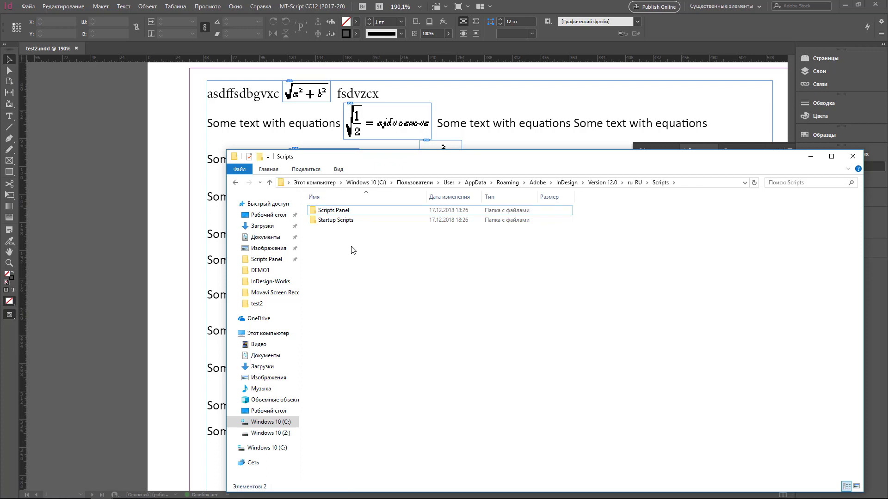
# Delete MT-Script-CC12.ini and mt-start-CC12.ini from the AppData Roaming folder and close that Explorer window.
pyautogui.click(507, 182)
pyautogui.scroll(-3, 613, 316)
pyautogui.scroll(-2, 613, 316)
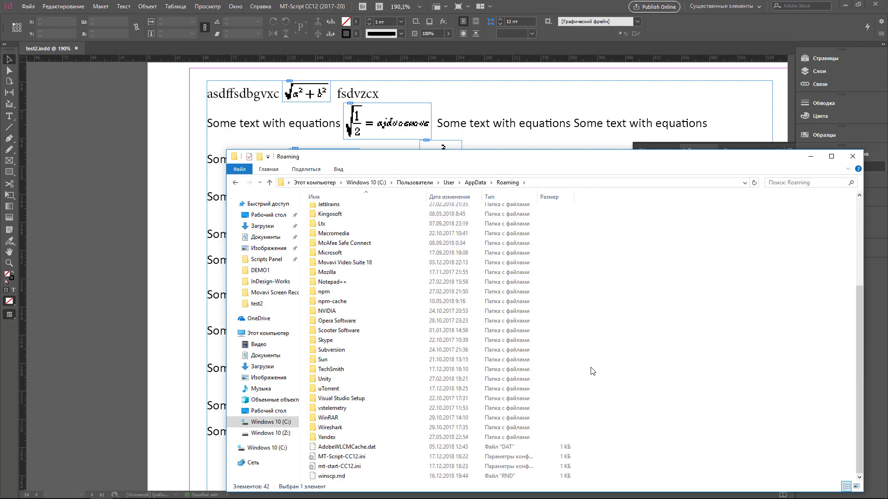
pyautogui.click(363, 457)
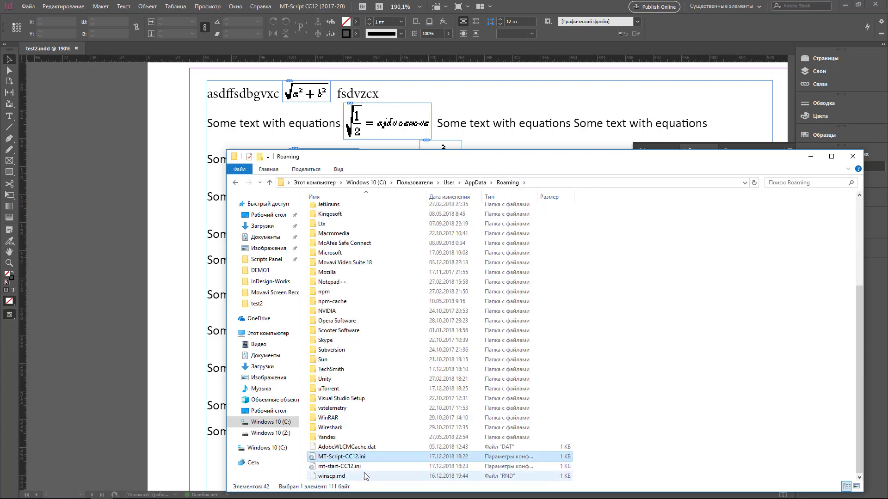
pyautogui.keyDown('shift'); pyautogui.click(356, 466); pyautogui.keyUp('shift')
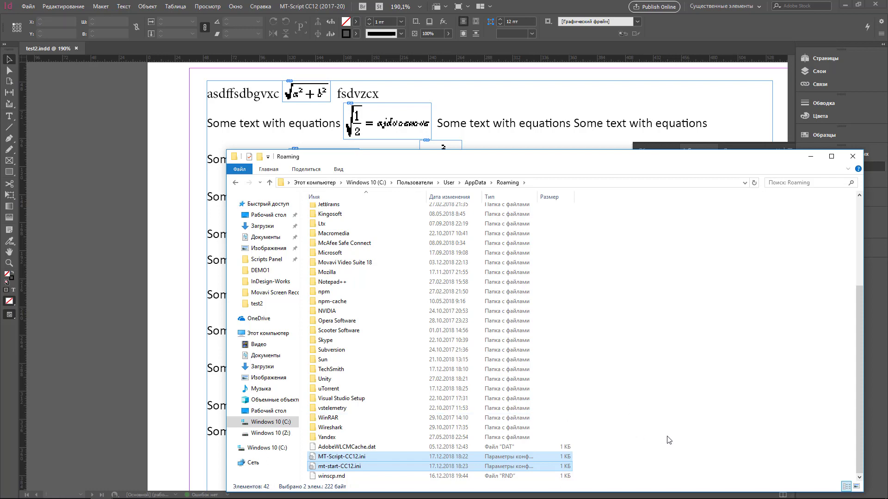
pyautogui.press('Delete')
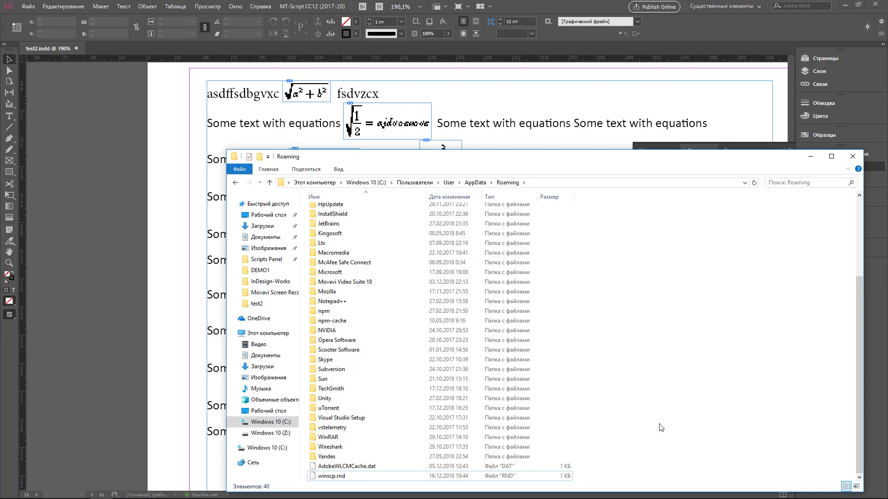
pyautogui.click(853, 156)
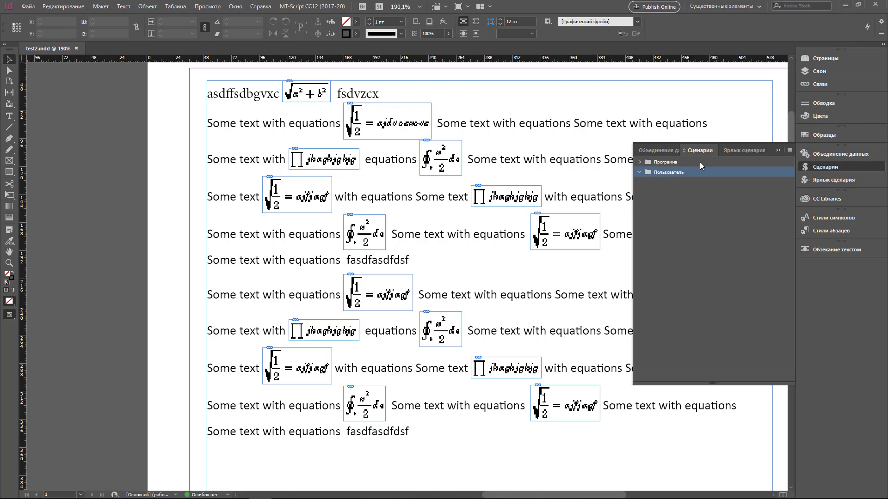
# Switch to Chrome, download MT-Script-CC12.zip for manual installation from the MT-Script download page, open the archive, and close the browser.
pyautogui.click(846, 6)
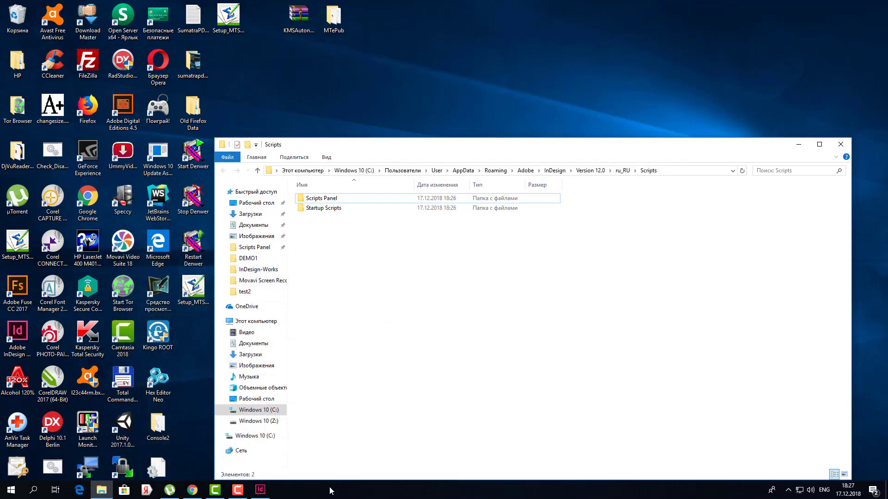
pyautogui.click(192, 490)
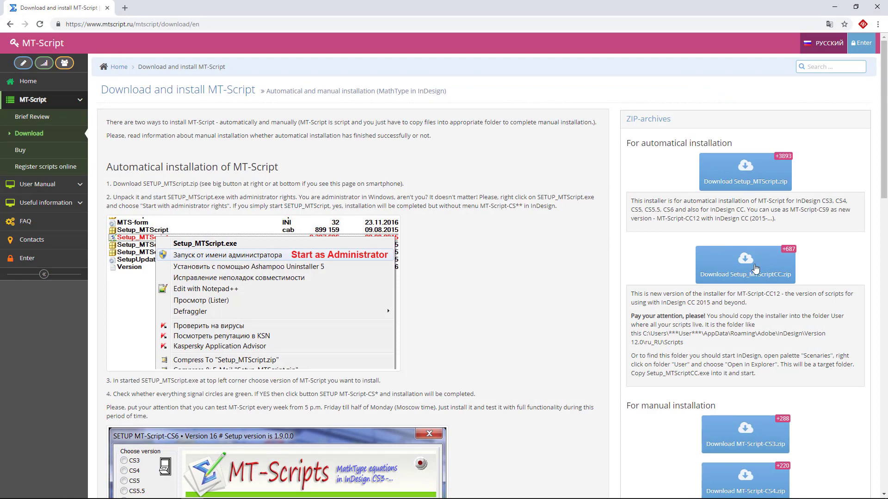
pyautogui.scroll(-11, 790, 343)
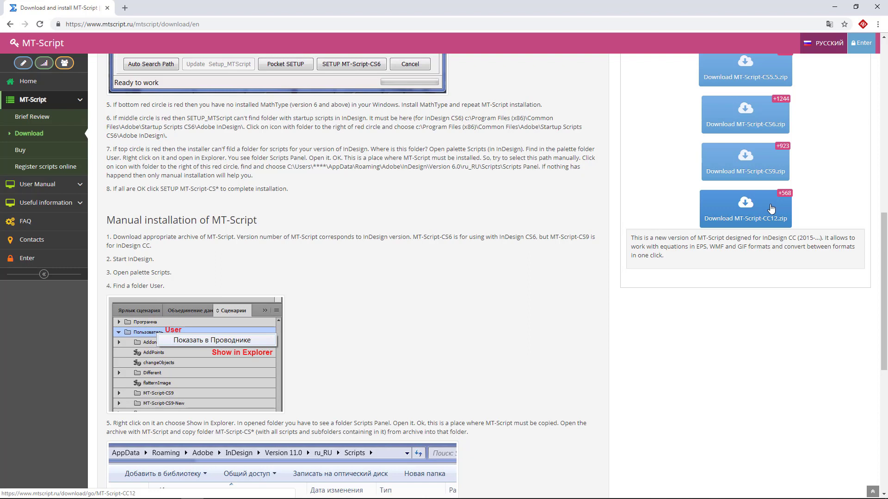
pyautogui.click(770, 209)
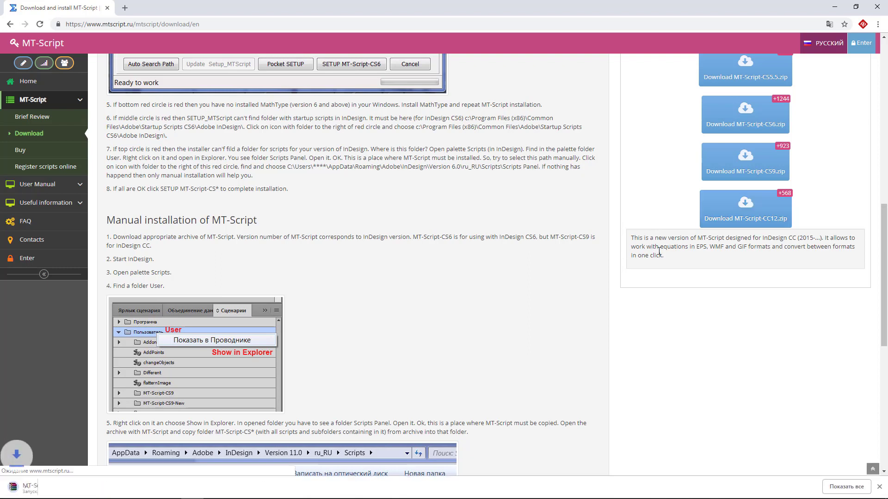
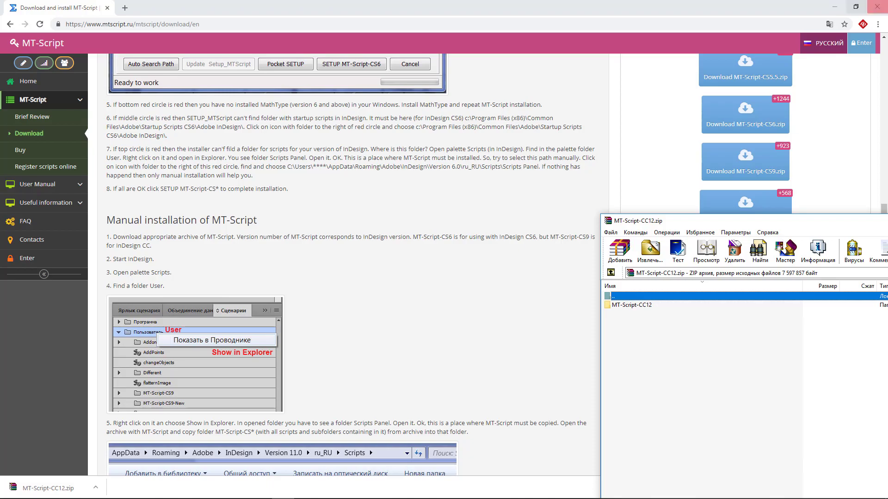
pyautogui.click(878, 7)
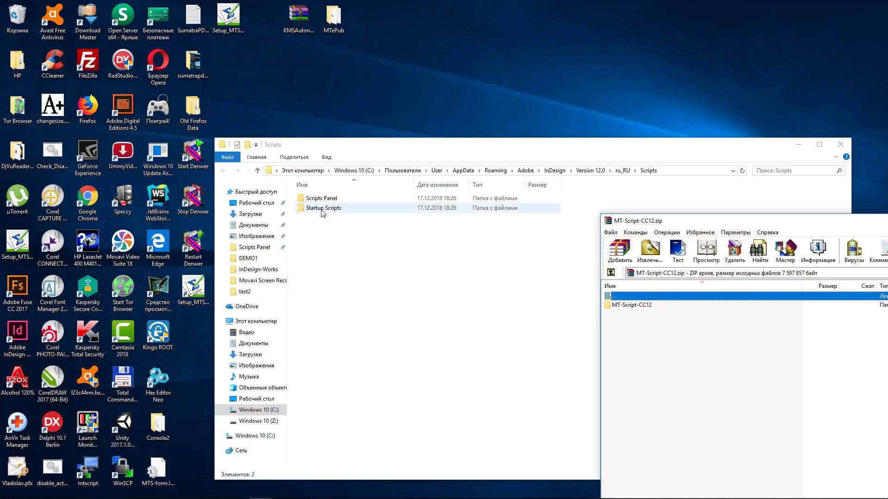
# Return to InDesign and show the user scripts folder in Explorer.
pyautogui.moveTo(192, 490)
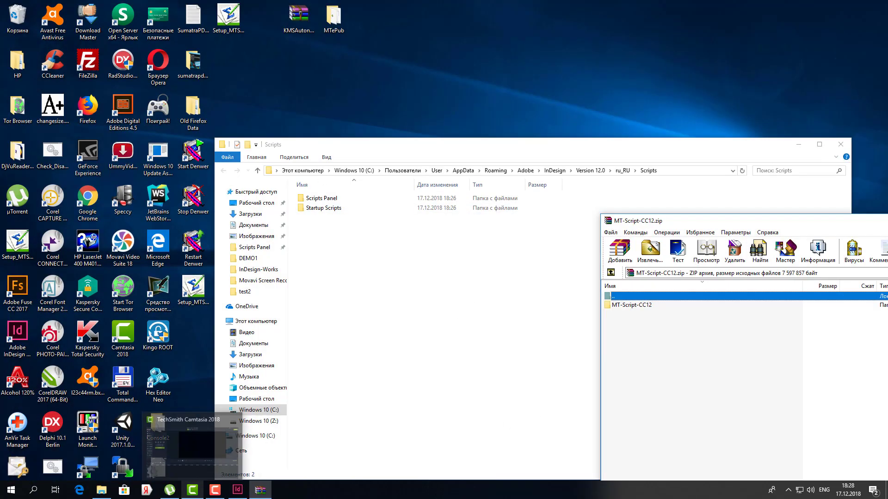
pyautogui.click(237, 490)
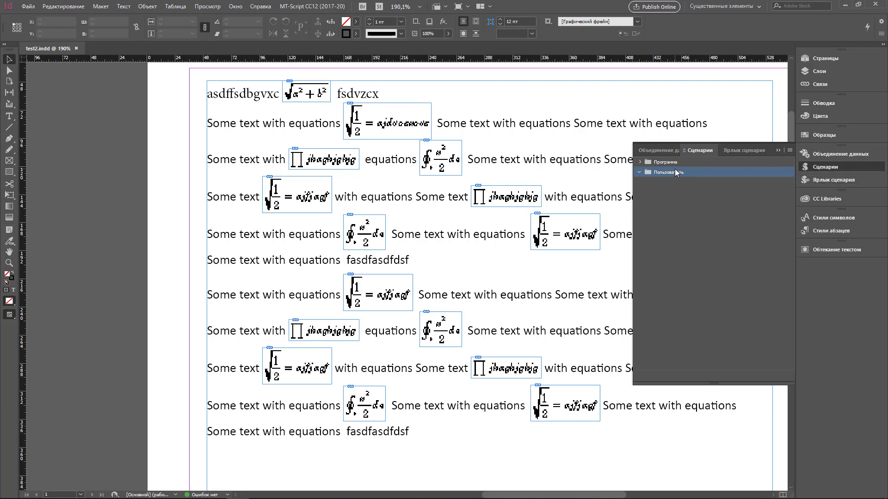
pyautogui.rightClick(674, 173)
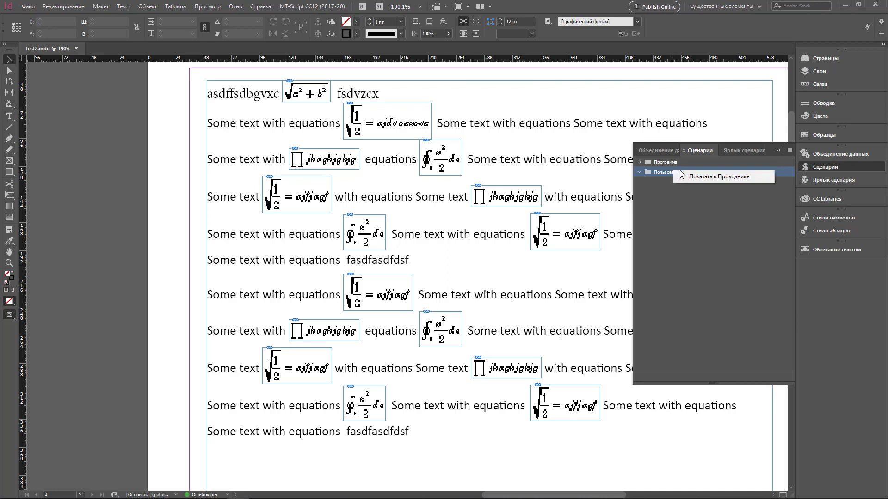
pyautogui.click(710, 178)
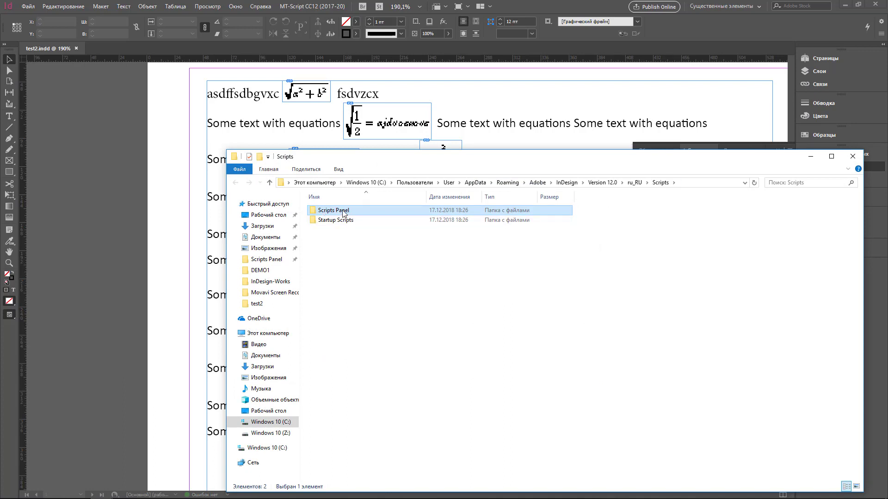
# Copy the MT-Script-CC12 folder from the MT-Script-CC12.zip archive into the Scripts Panel folder.
pyautogui.click(844, 9)
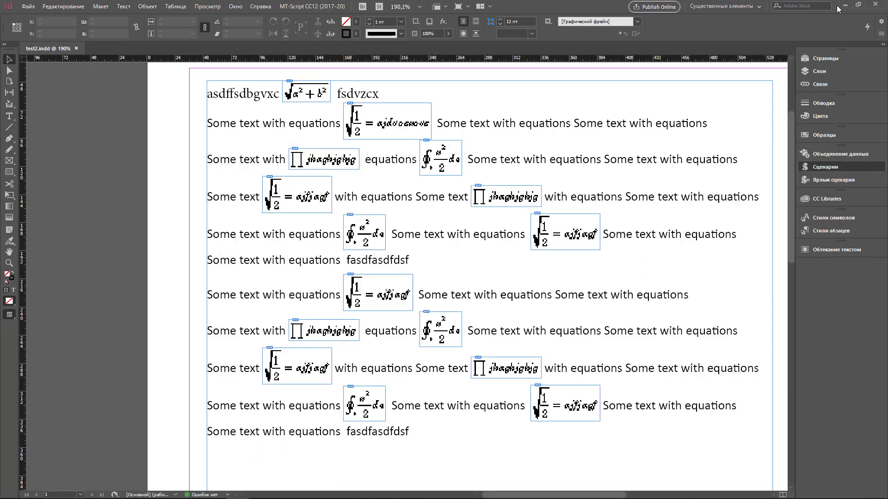
pyautogui.click(845, 8)
pyautogui.moveTo(509, 162); pyautogui.dragTo(326, 113)
pyautogui.moveTo(781, 226); pyautogui.dragTo(760, 107)
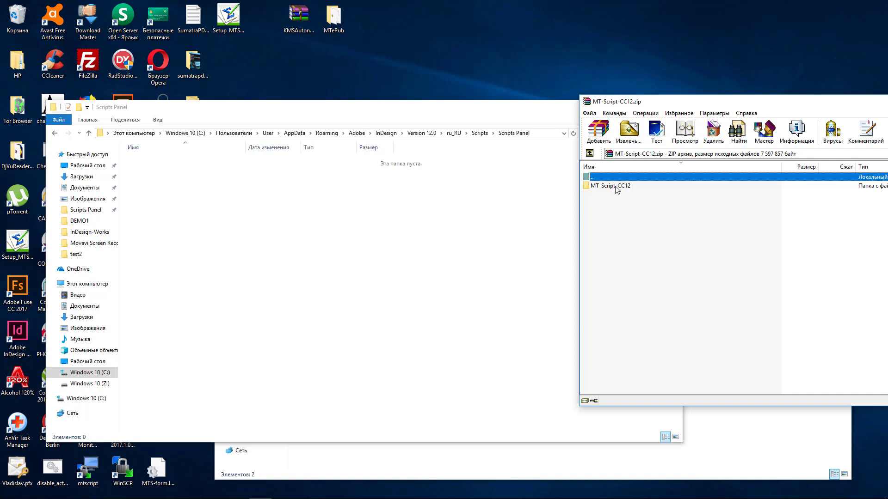
pyautogui.moveTo(605, 186); pyautogui.dragTo(193, 194)
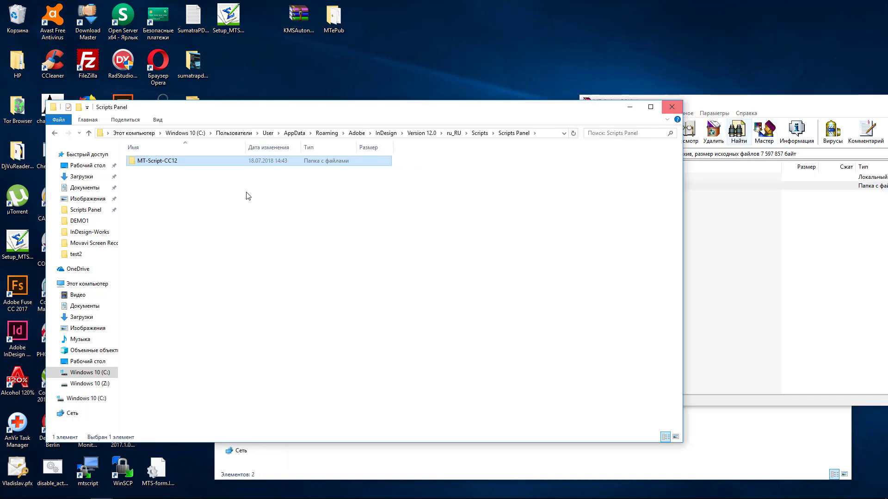
# Inspect the contents of the MT-Script-CC12 folder inside the archive and close the archive window.
pyautogui.click(719, 102)
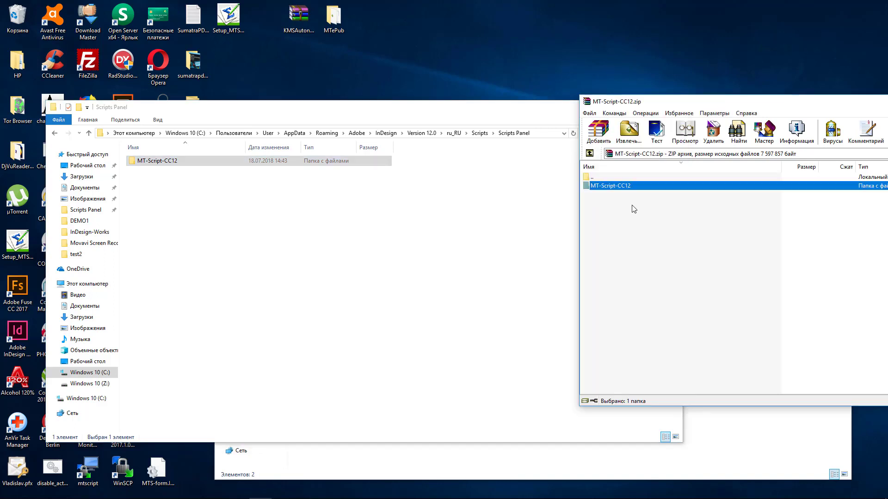
pyautogui.doubleClick(610, 185)
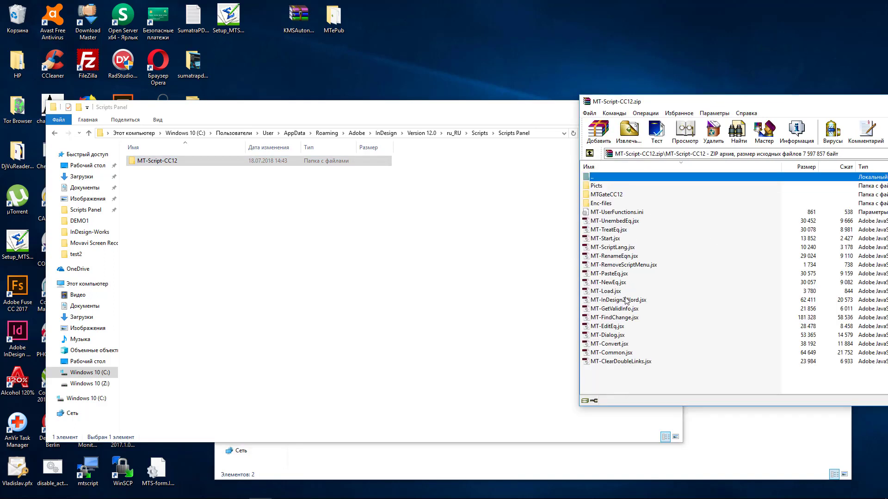
pyautogui.doubleClick(605, 180)
pyautogui.click(515, 157)
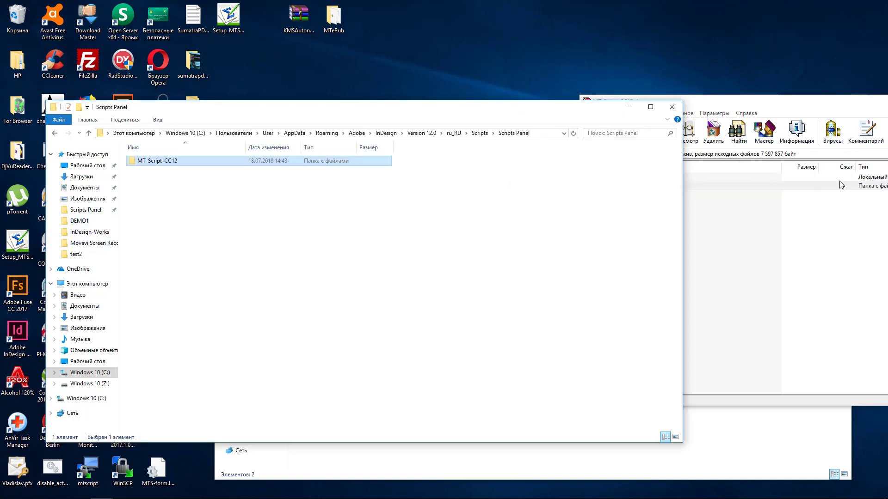
pyautogui.click(763, 105)
pyautogui.click(586, 103)
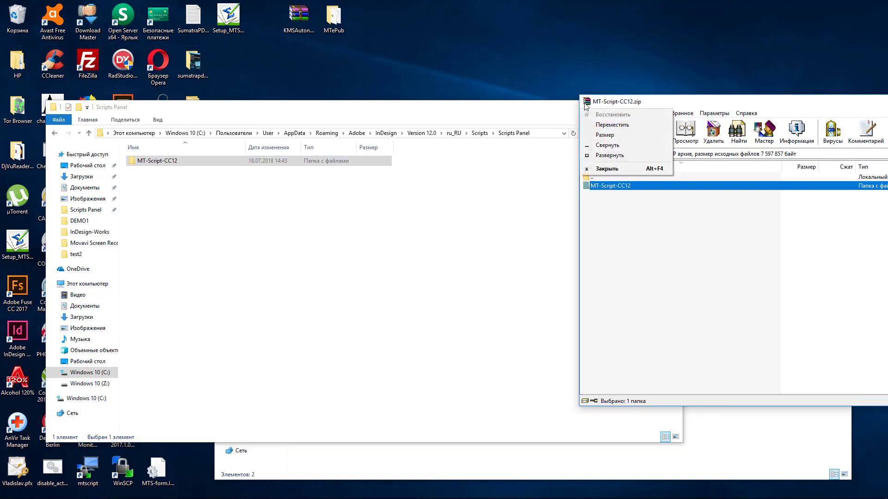
pyautogui.click(606, 168)
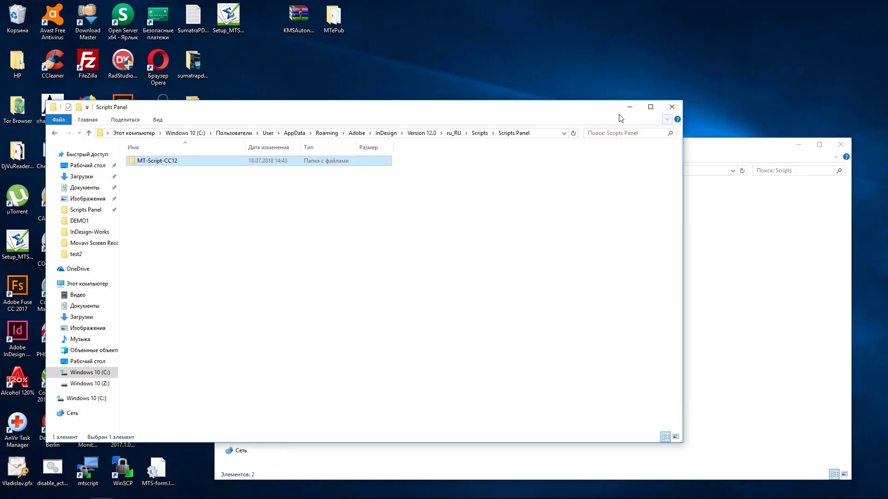
# Copy MT-Start.jsx from the installed MT-Script-CC12 folder into the Startup Scripts folder and close both Explorer windows.
pyautogui.doubleClick(157, 161)
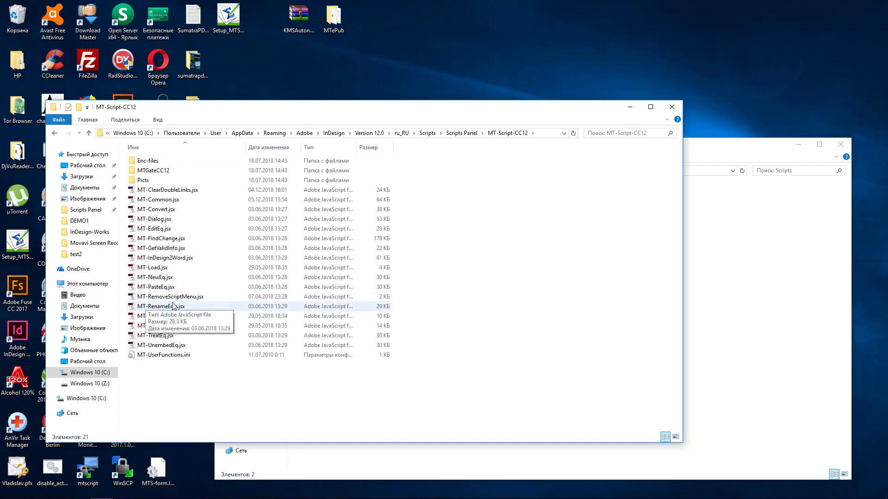
pyautogui.rightClick(158, 326)
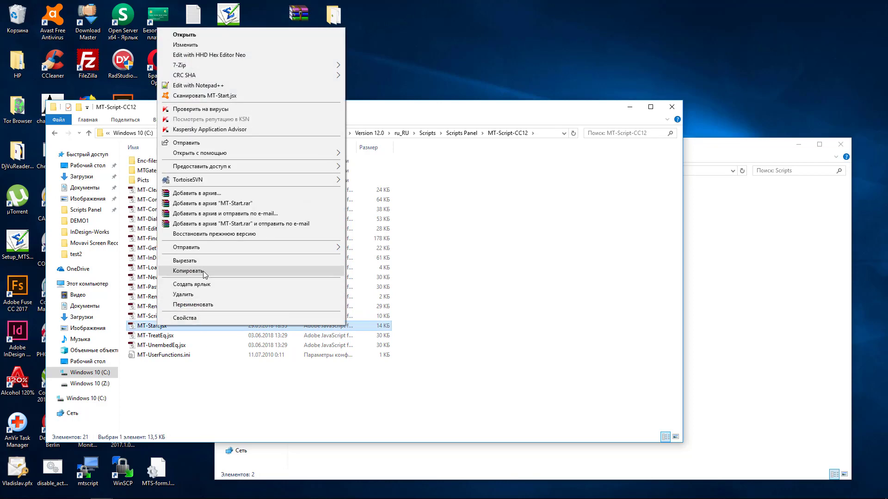
pyautogui.click(204, 271)
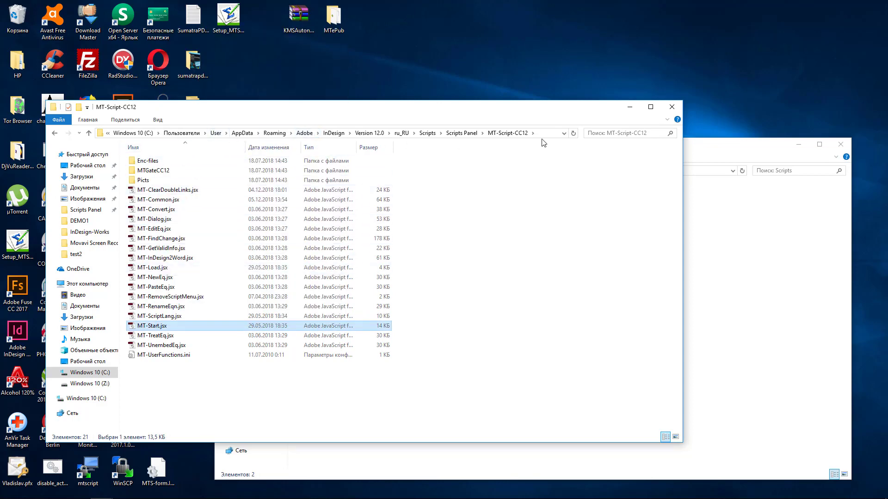
pyautogui.click(427, 134)
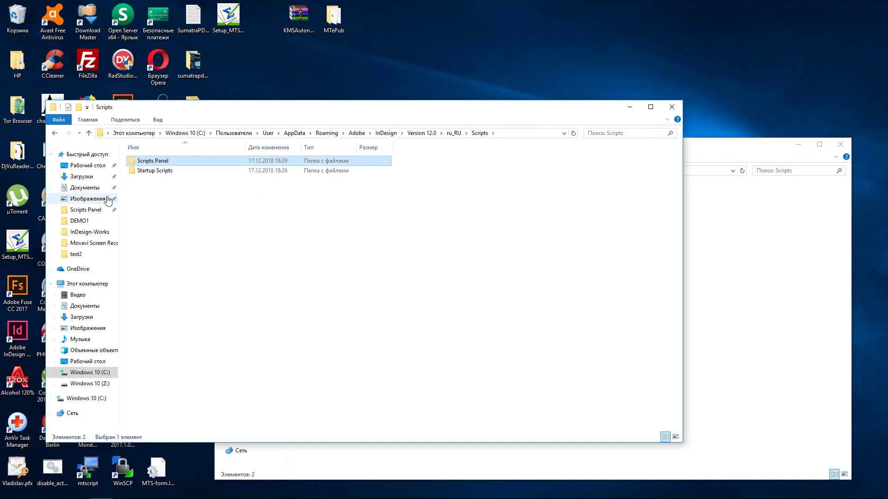
pyautogui.doubleClick(164, 172)
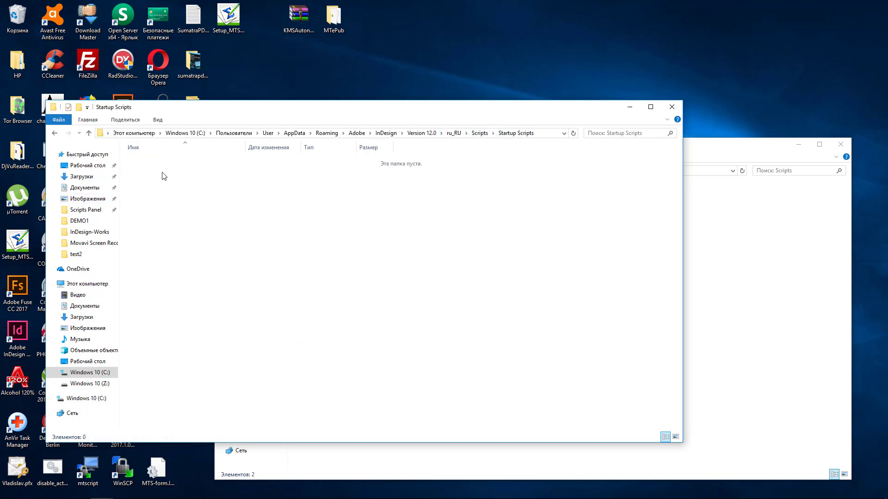
pyautogui.rightClick(204, 204)
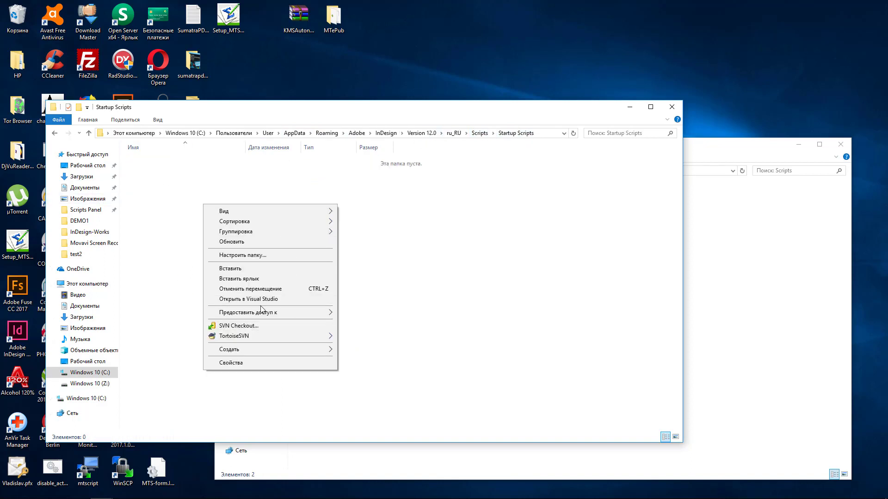
pyautogui.click(257, 269)
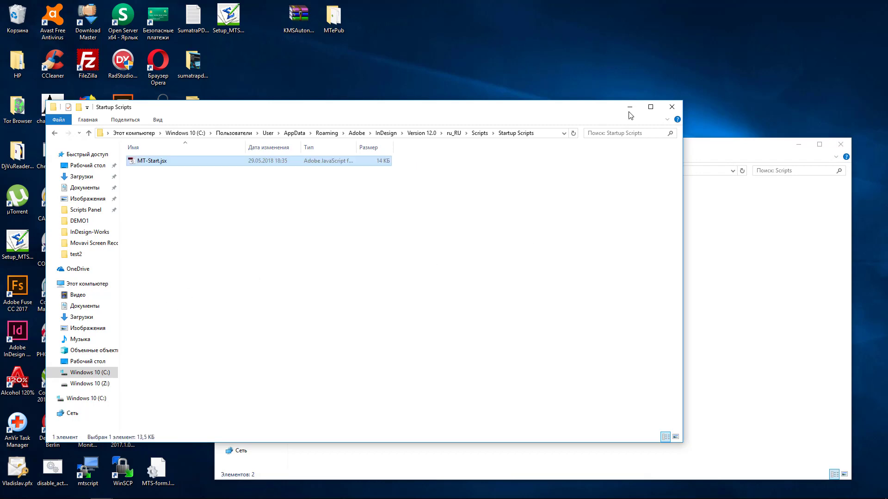
pyautogui.click(672, 107)
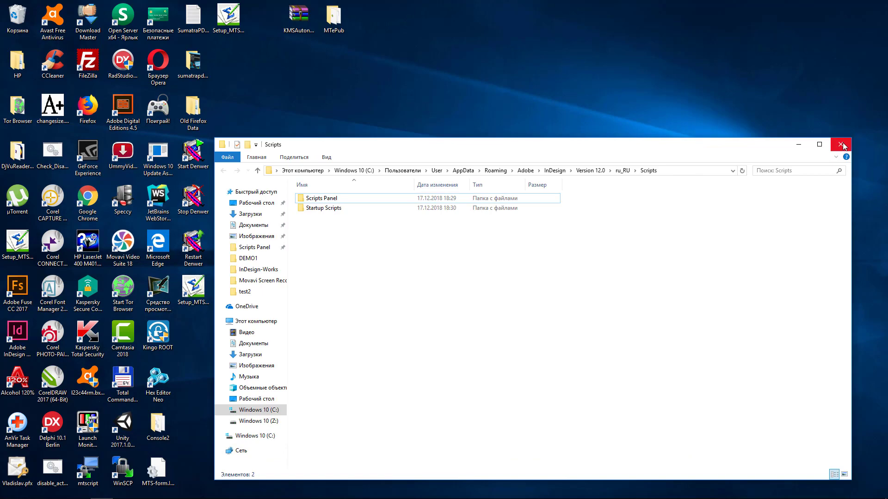
pyautogui.click(839, 147)
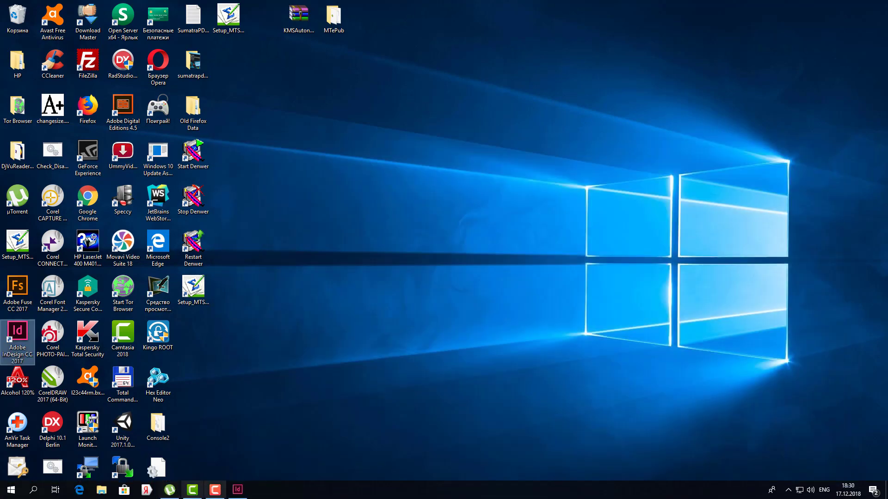
# Restart InDesign, dismiss the MT-Script CC12 startup message, and reopen test2.indd.
pyautogui.click(237, 490)
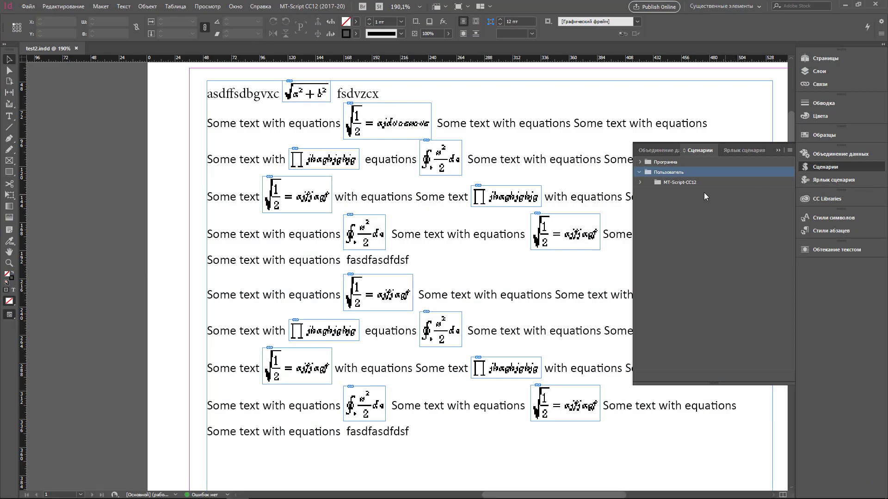
pyautogui.click(877, 3)
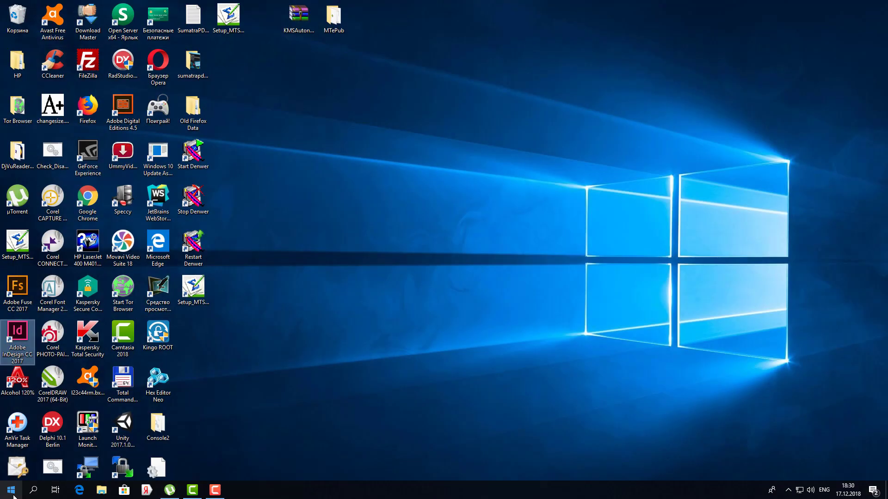
pyautogui.doubleClick(16, 338)
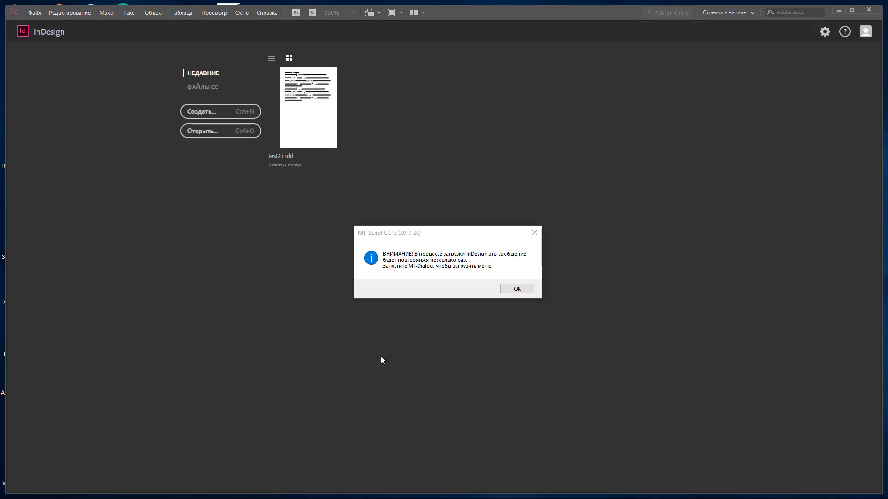
pyautogui.click(518, 289)
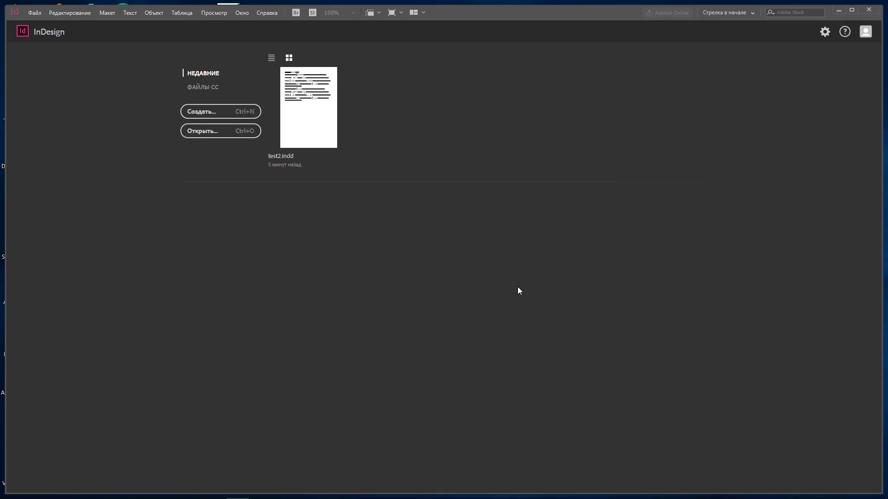
pyautogui.click(327, 114)
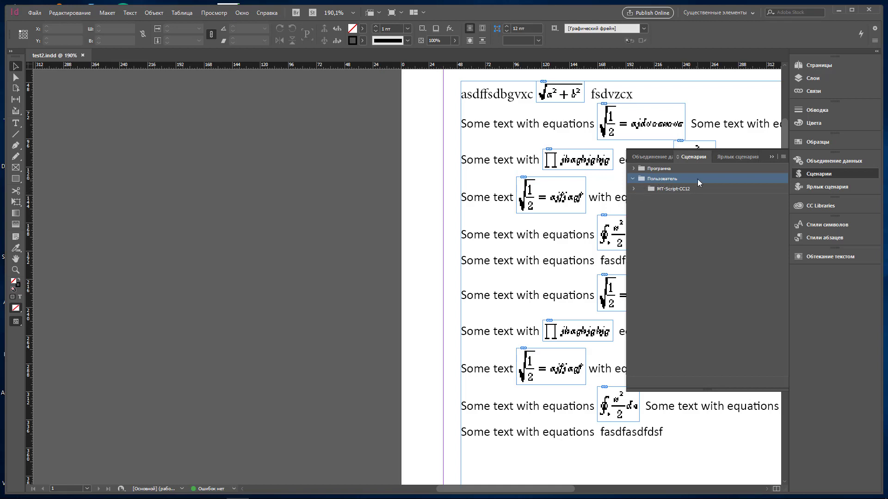
# Run MT-Dialog.jsx from the MT-Script-CC12 folder of the user scripts and accept its settings.
pyautogui.doubleClick(668, 190)
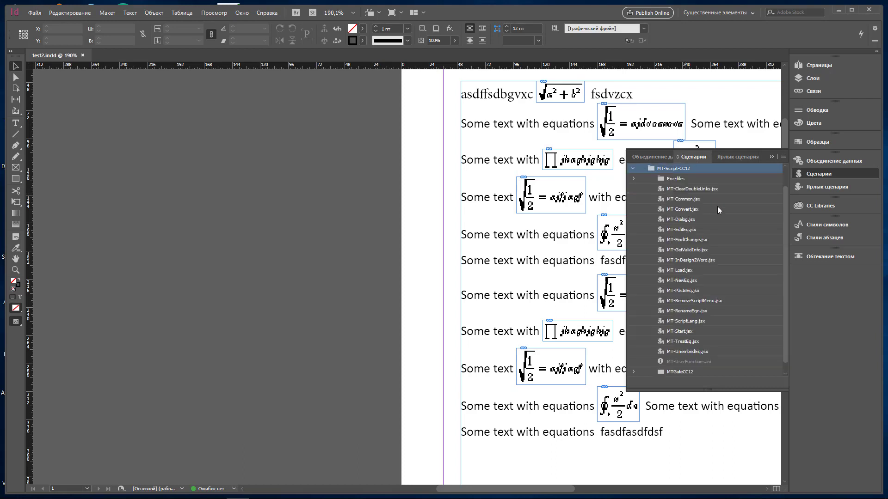
pyautogui.click(683, 220)
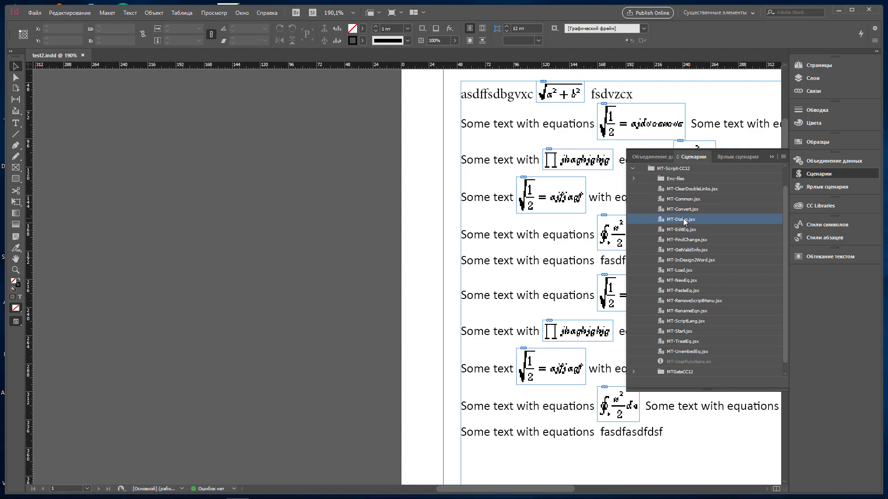
pyautogui.doubleClick(683, 222)
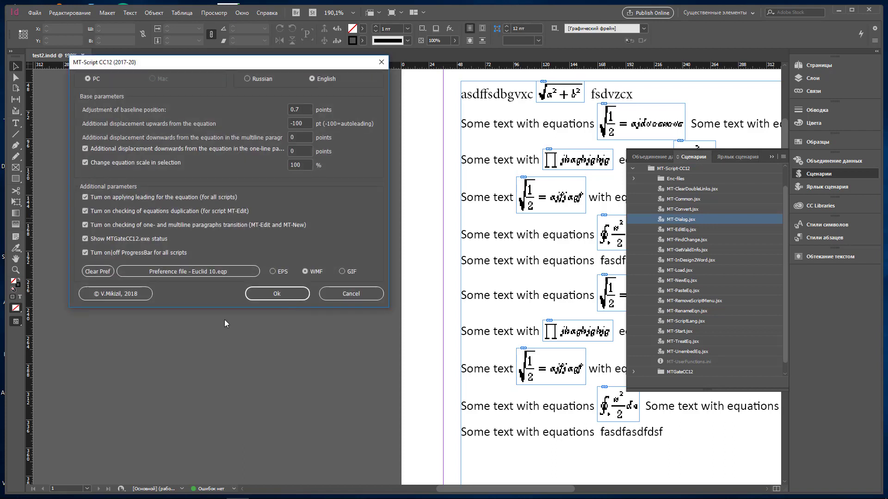
pyautogui.click(277, 296)
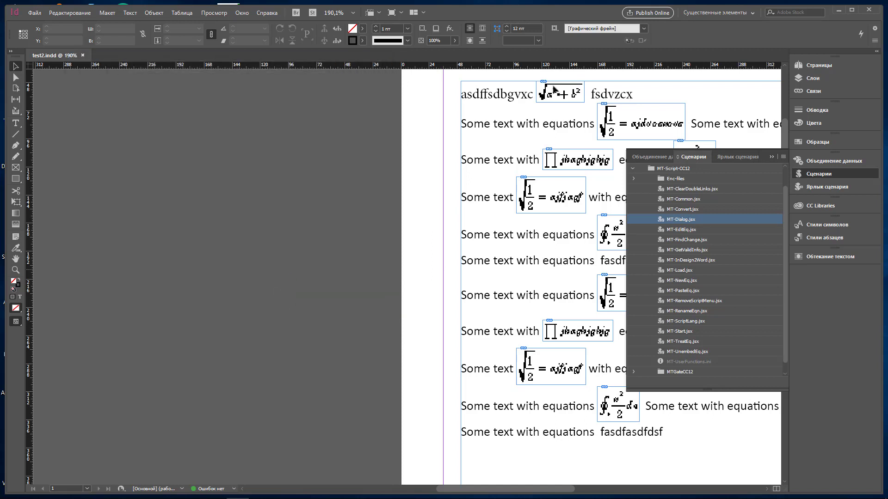
# Restart InDesign again, reopen the recent document test2.indd, and maximize the application window.
pyautogui.click(878, 8)
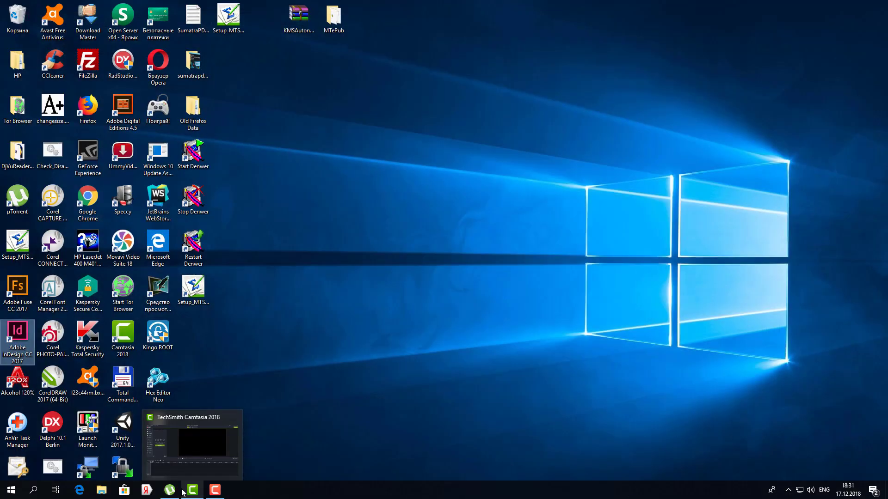
pyautogui.doubleClick(38, 359)
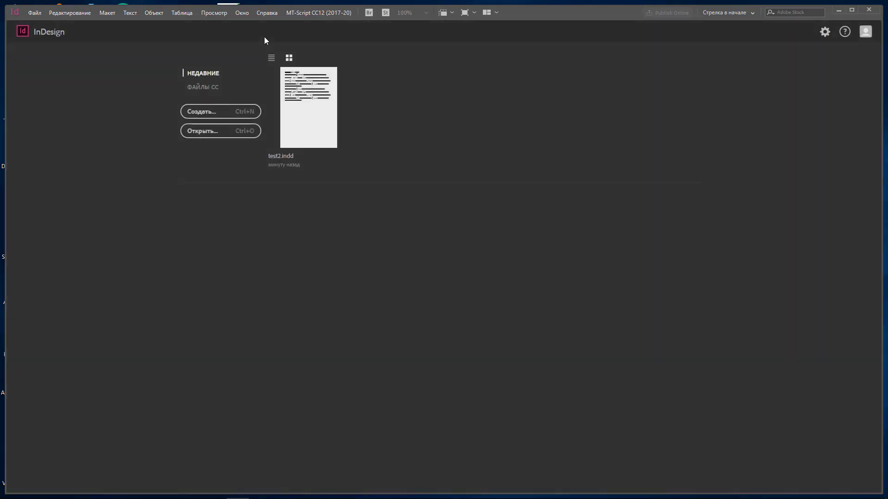
pyautogui.click(283, 92)
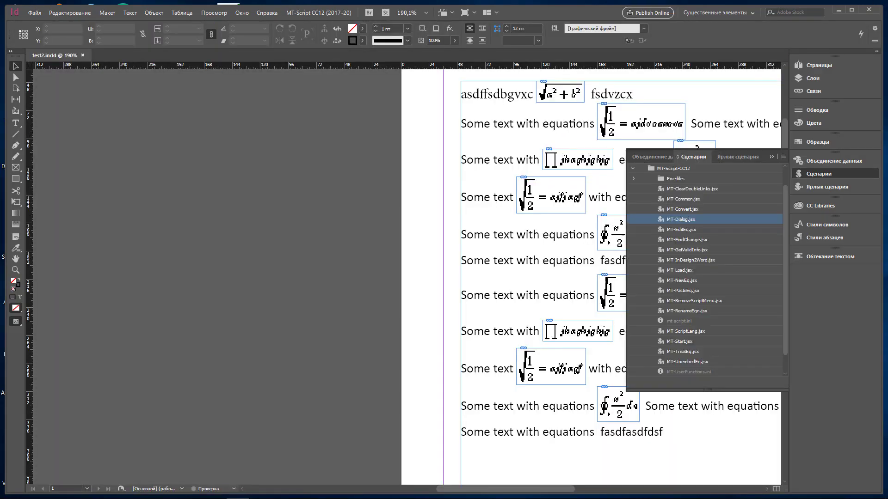
pyautogui.click(851, 9)
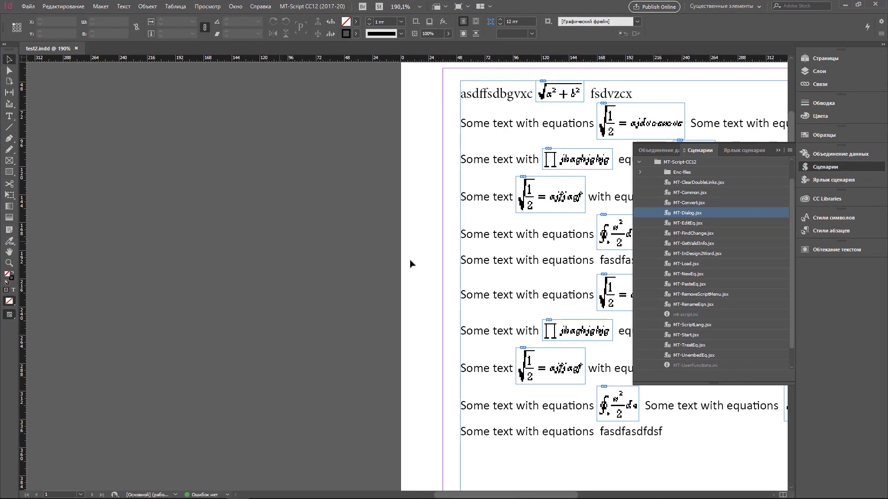
# Review the installed MT-Script-CC12 user scripts and the commands offered by MT-Script CC12.
pyautogui.scroll(2, 740, 282)
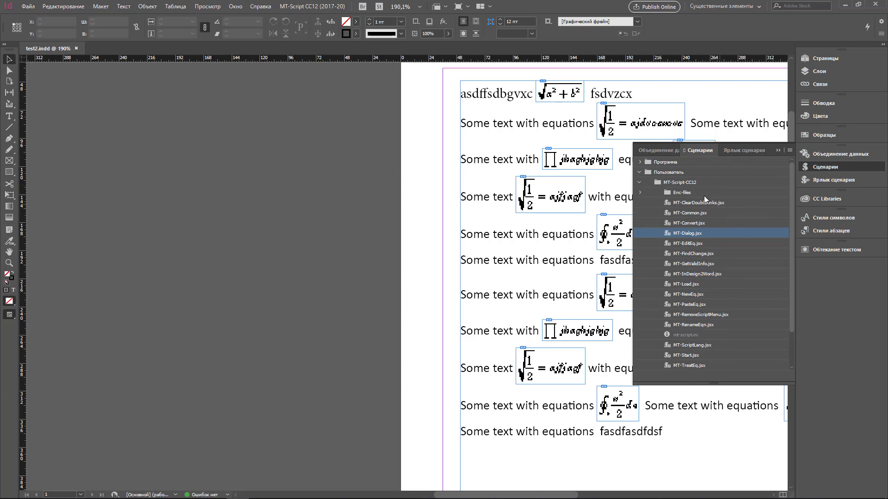
pyautogui.click(668, 182)
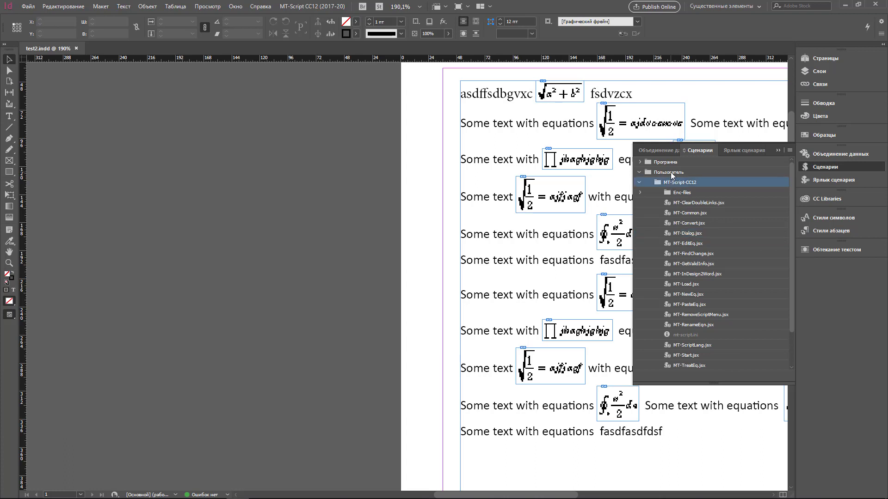
pyautogui.click(671, 173)
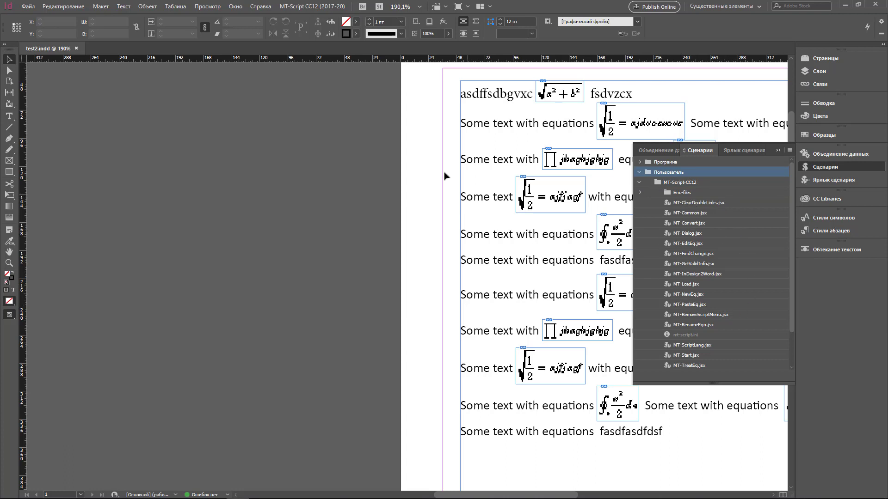
pyautogui.click(284, 6)
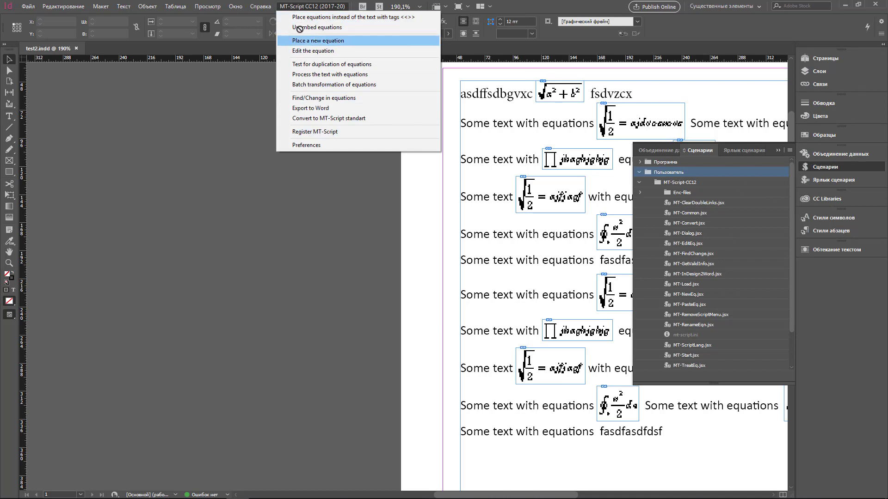
pyautogui.click(376, 245)
# Open the equation in the first "Some text with equations" line for editing in MathType and delete its trailing characters after ajdv.
pyautogui.click(647, 131)
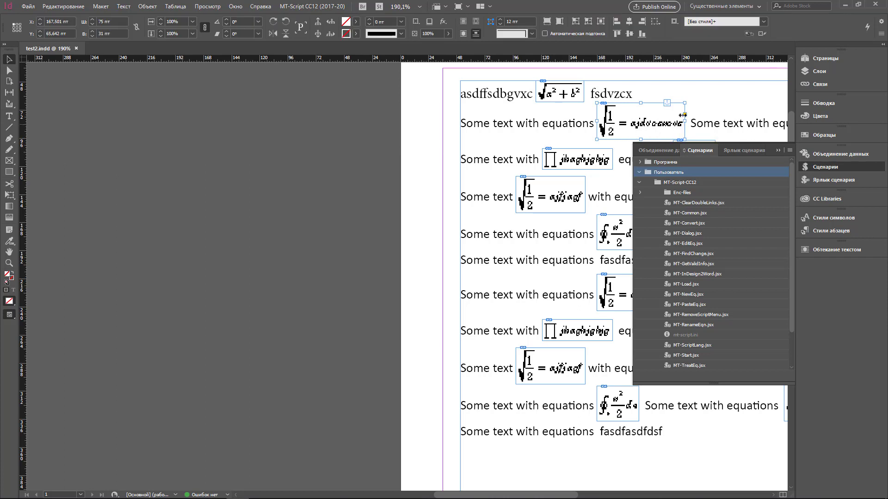
pyautogui.click(310, 6)
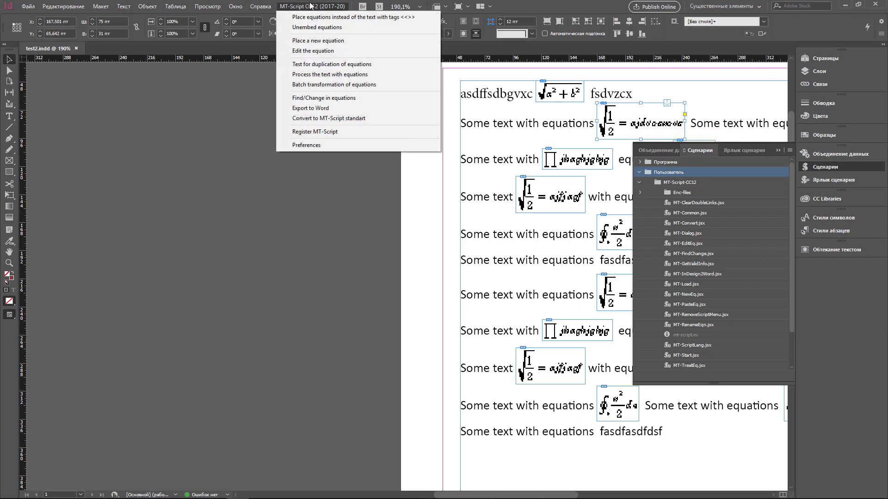
pyautogui.click(328, 53)
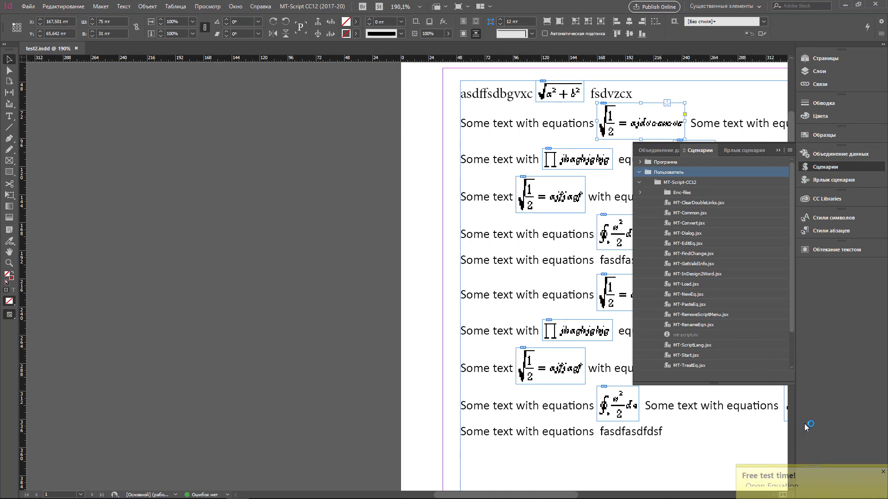
pyautogui.press('BackSpace')
pyautogui.press('BackSpace')
pyautogui.press('BackSpace')
pyautogui.press('BackSpace')
pyautogui.press('BackSpace')
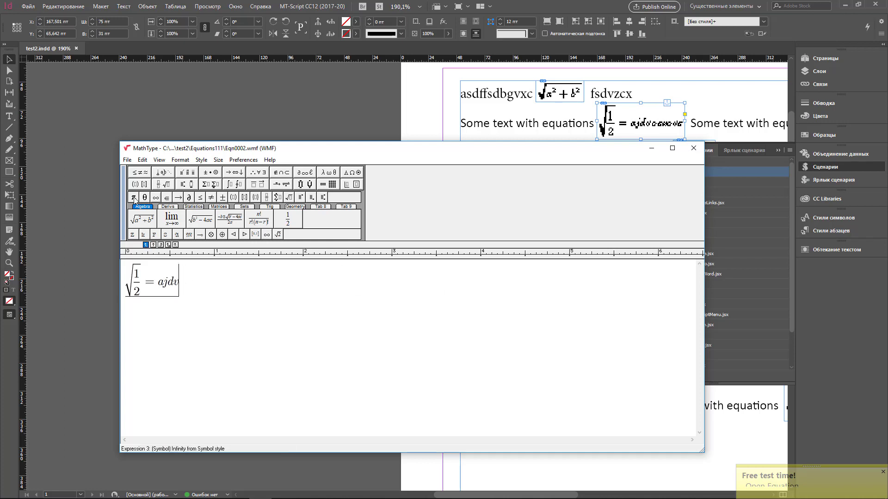
# Add parentheses containing a fraction after ajdv and enter demo as the fraction's numerator.
pyautogui.click(135, 184)
pyautogui.click(138, 195)
pyautogui.click(162, 186)
pyautogui.click(160, 199)
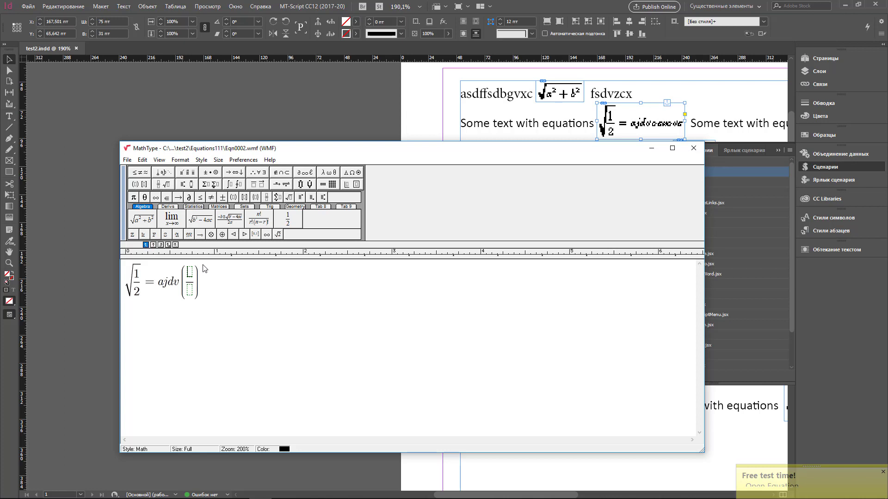
pyautogui.write('dcmd')
# Replace the fraction inside the parentheses with Ok, and close the equation while saving the changes to Eqn0002.wmf.
pyautogui.hotkey('shift', 'Left')
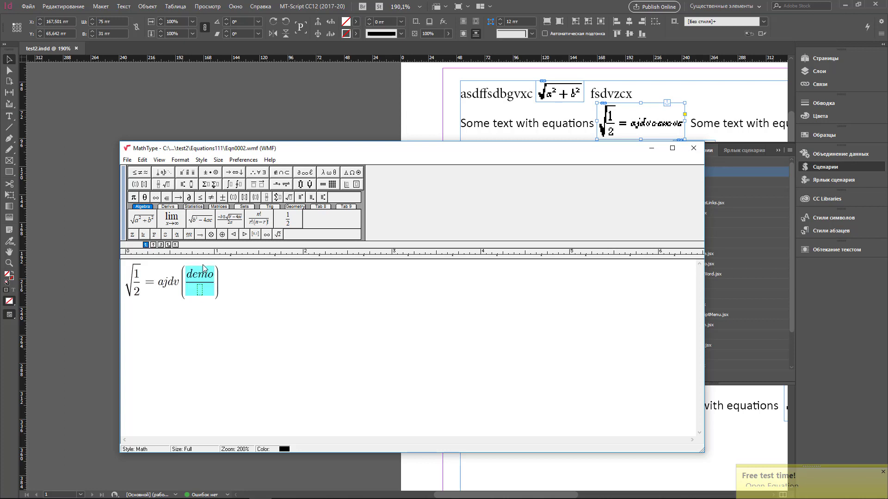
pyautogui.write('Ok')
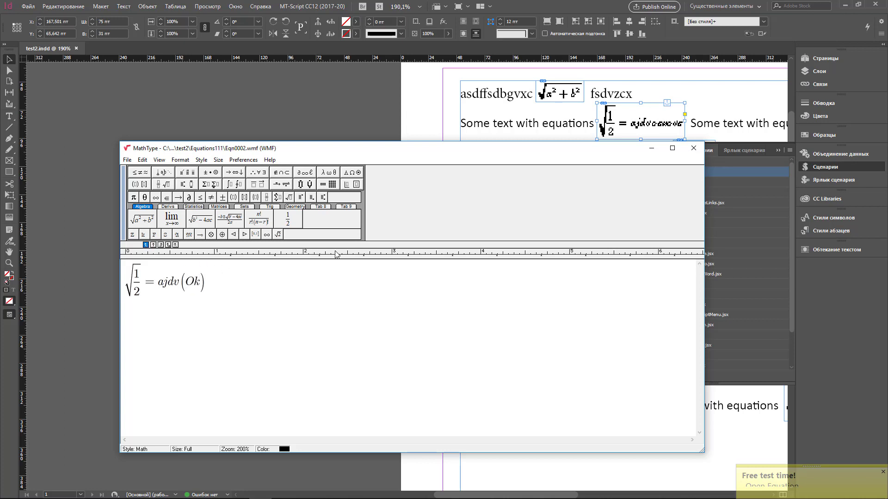
pyautogui.click(694, 147)
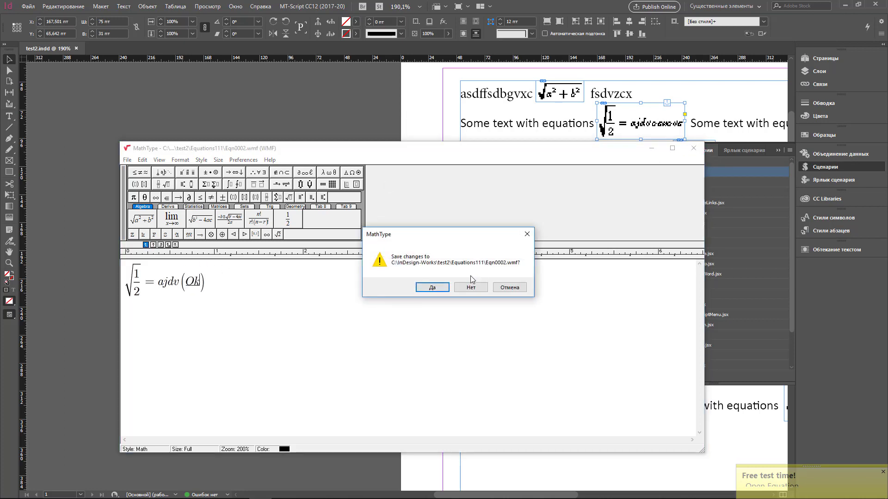
pyautogui.click(427, 290)
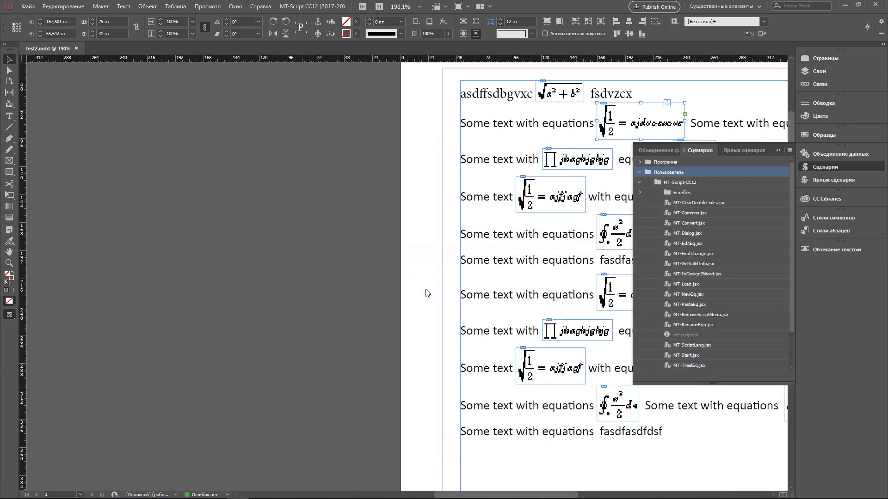
# Turn off checking of equations duplication for script MT-Edit in the MT-Script preferences and accept the settings.
pyautogui.click(290, 5)
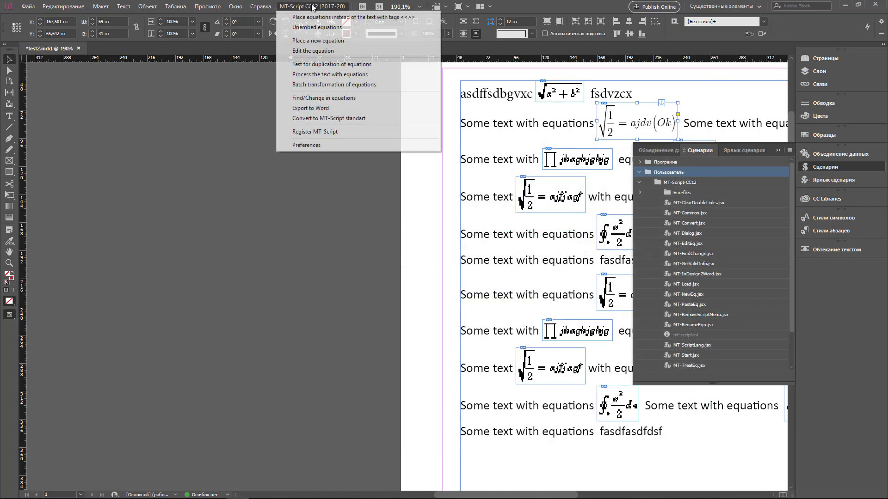
pyautogui.click(317, 146)
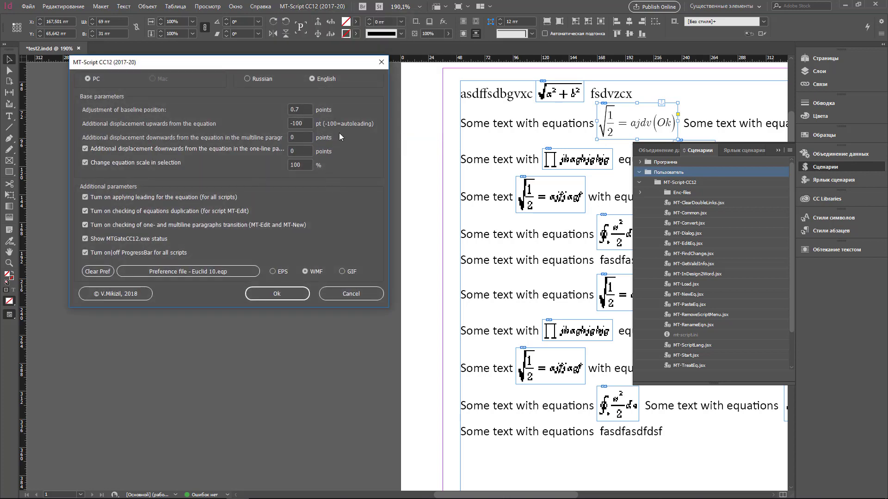
pyautogui.click(95, 211)
pyautogui.click(287, 294)
# Open the product-symbol equation in the third text line for editing and close it without making changes.
pyautogui.click(574, 163)
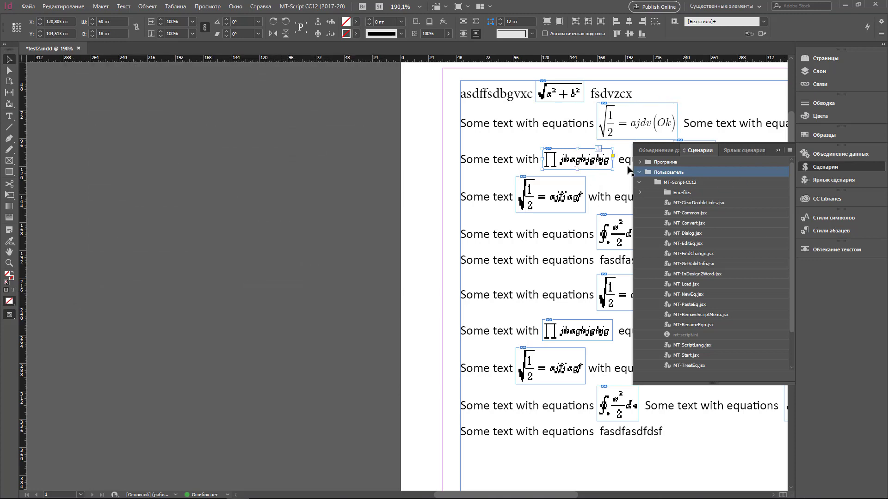
pyautogui.click(312, 6)
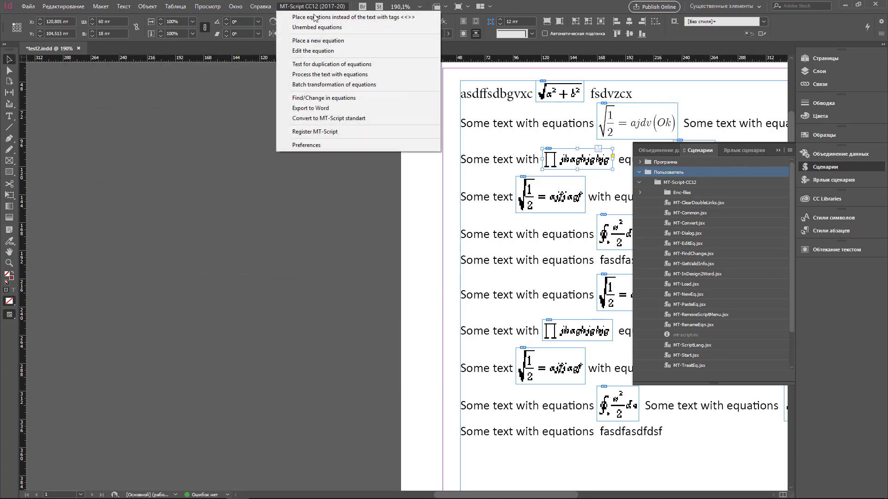
pyautogui.click(332, 51)
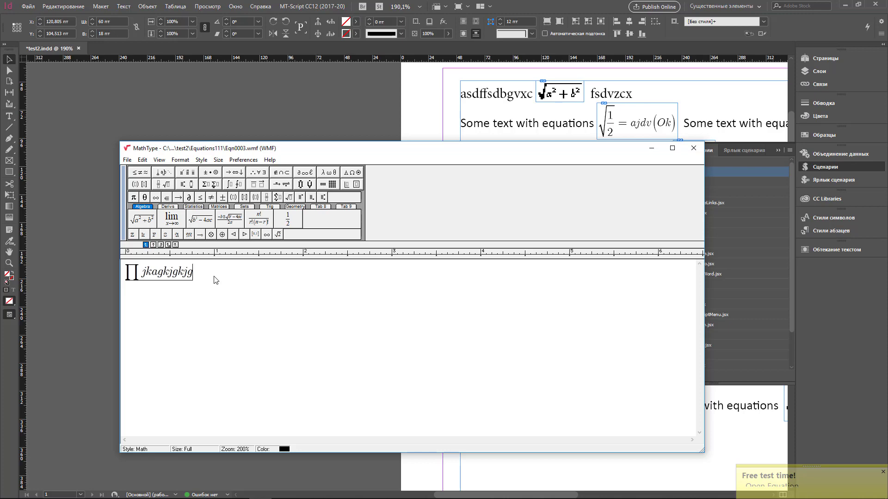
pyautogui.click(696, 151)
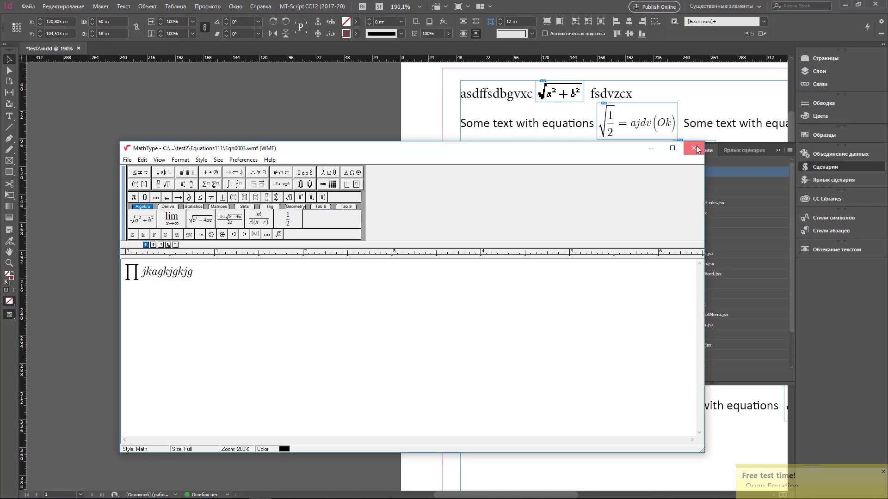